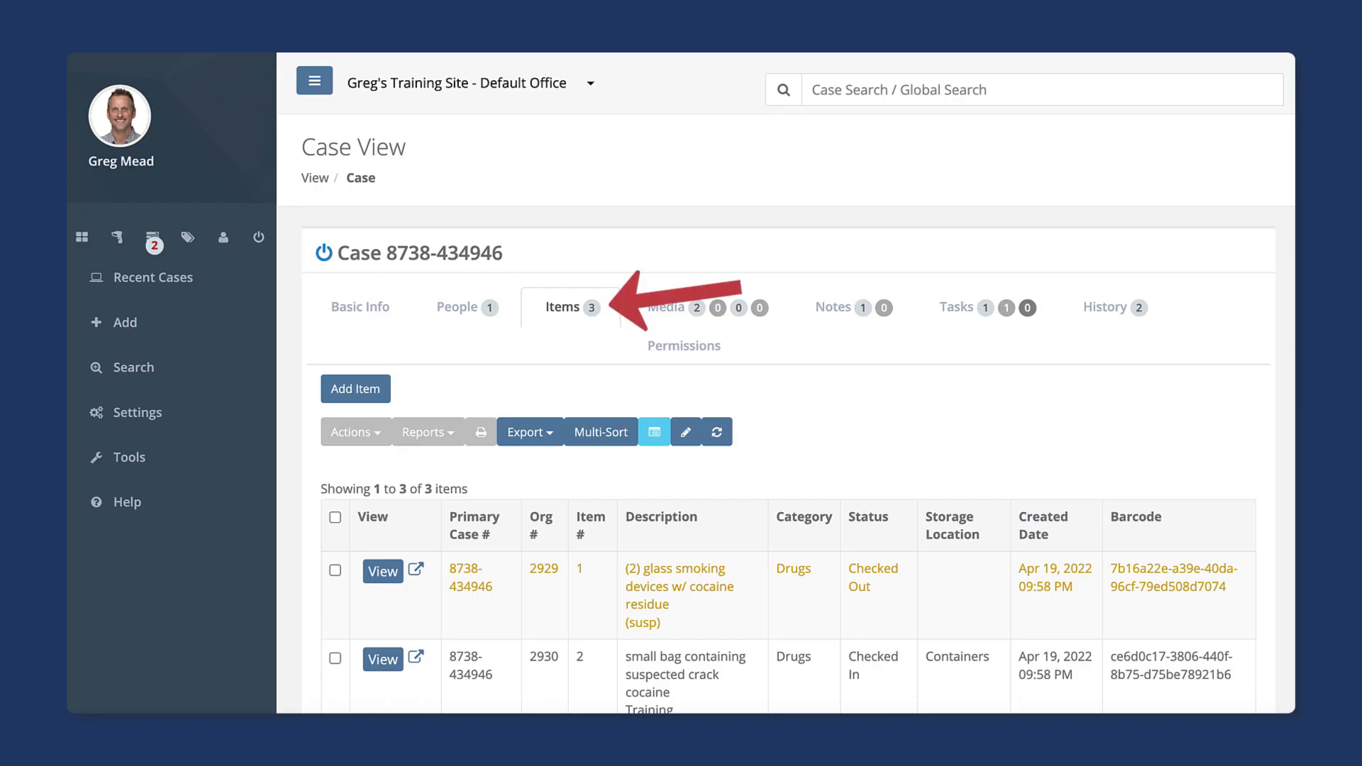
Start checking out item 2, the small bag containing suspected crack cocaine, and choose the recipient's user record under Checked Out To.
scroll(680, 383, "down", 3)
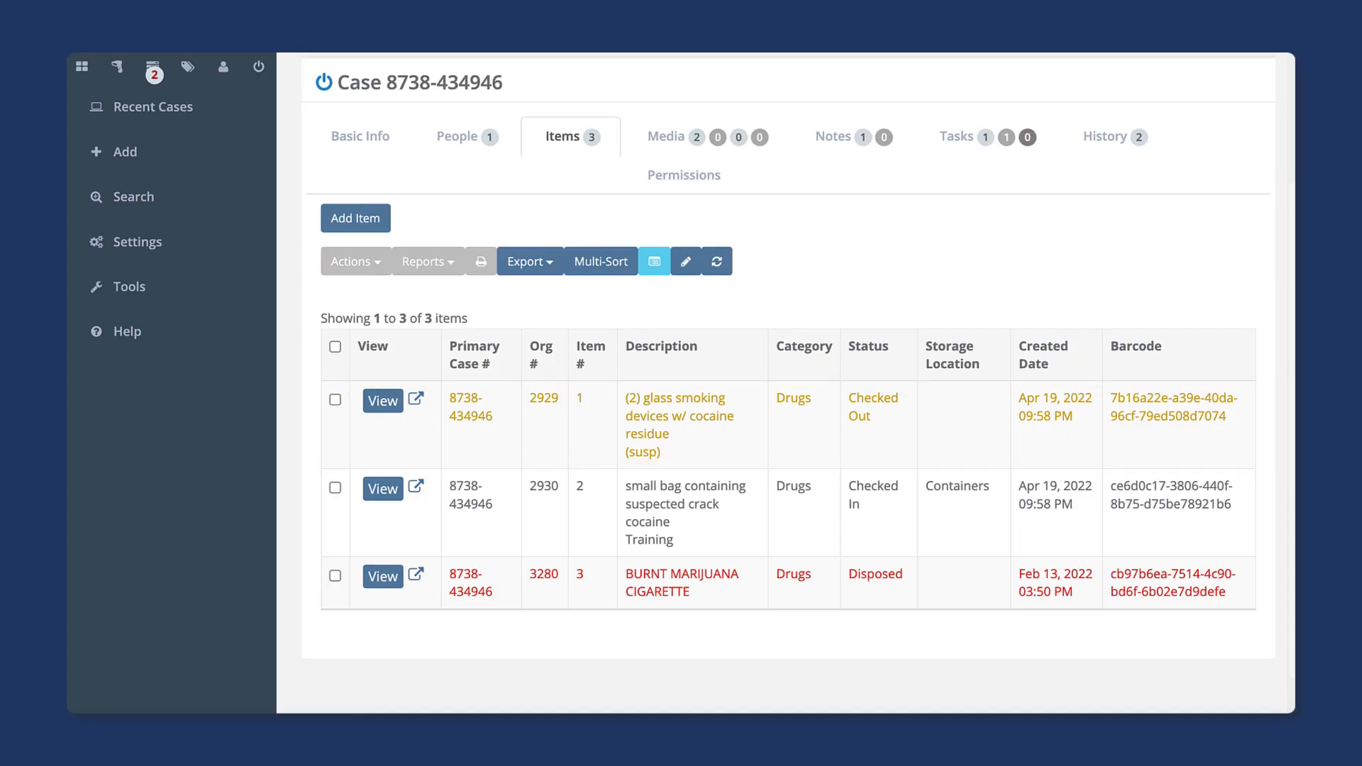
left_click(334, 487)
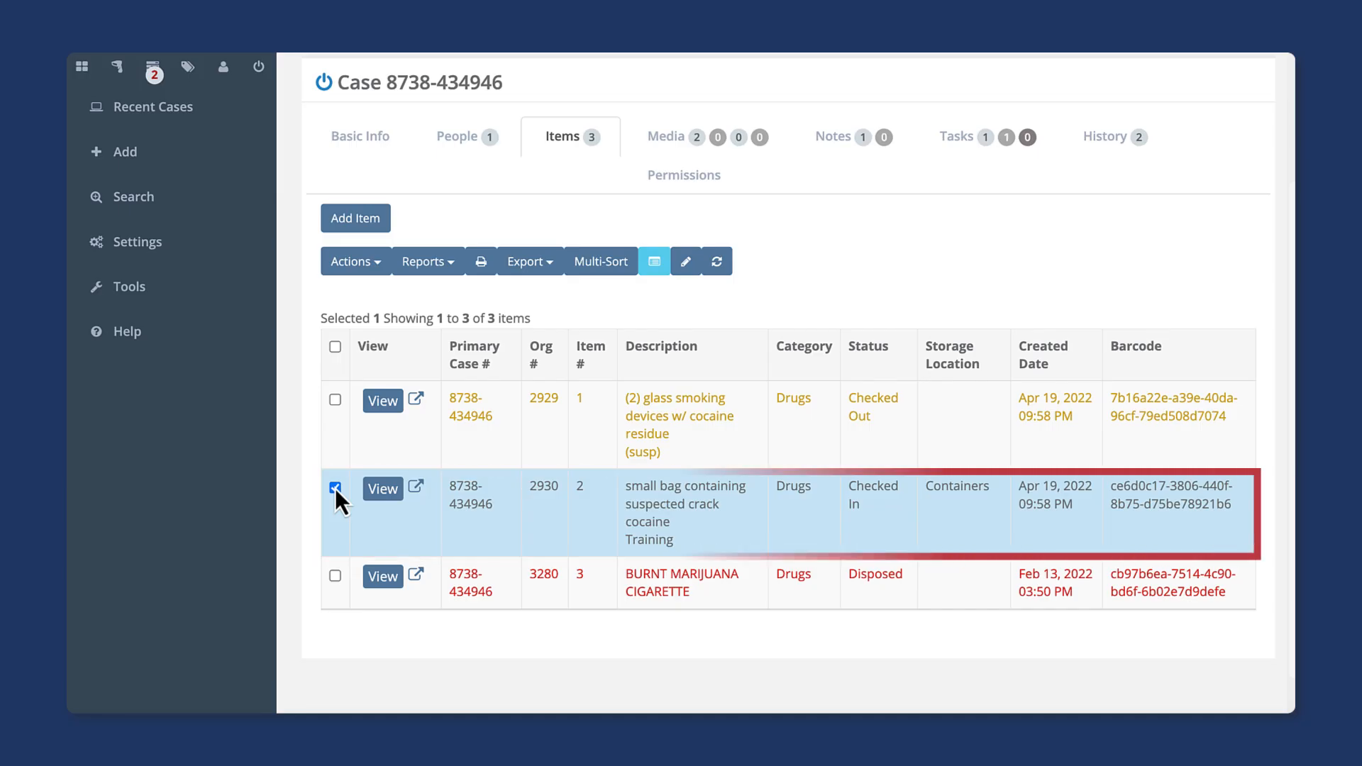
left_click(376, 271)
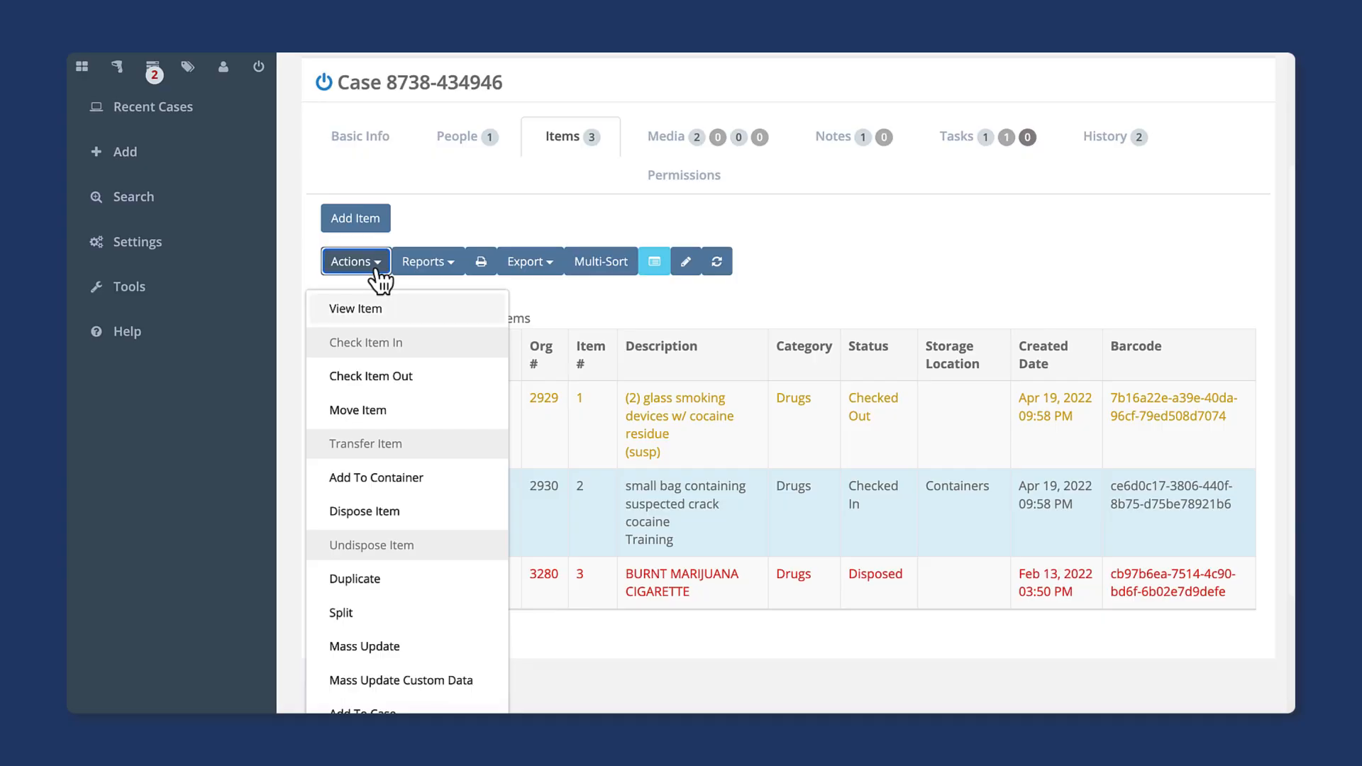
left_click(420, 384)
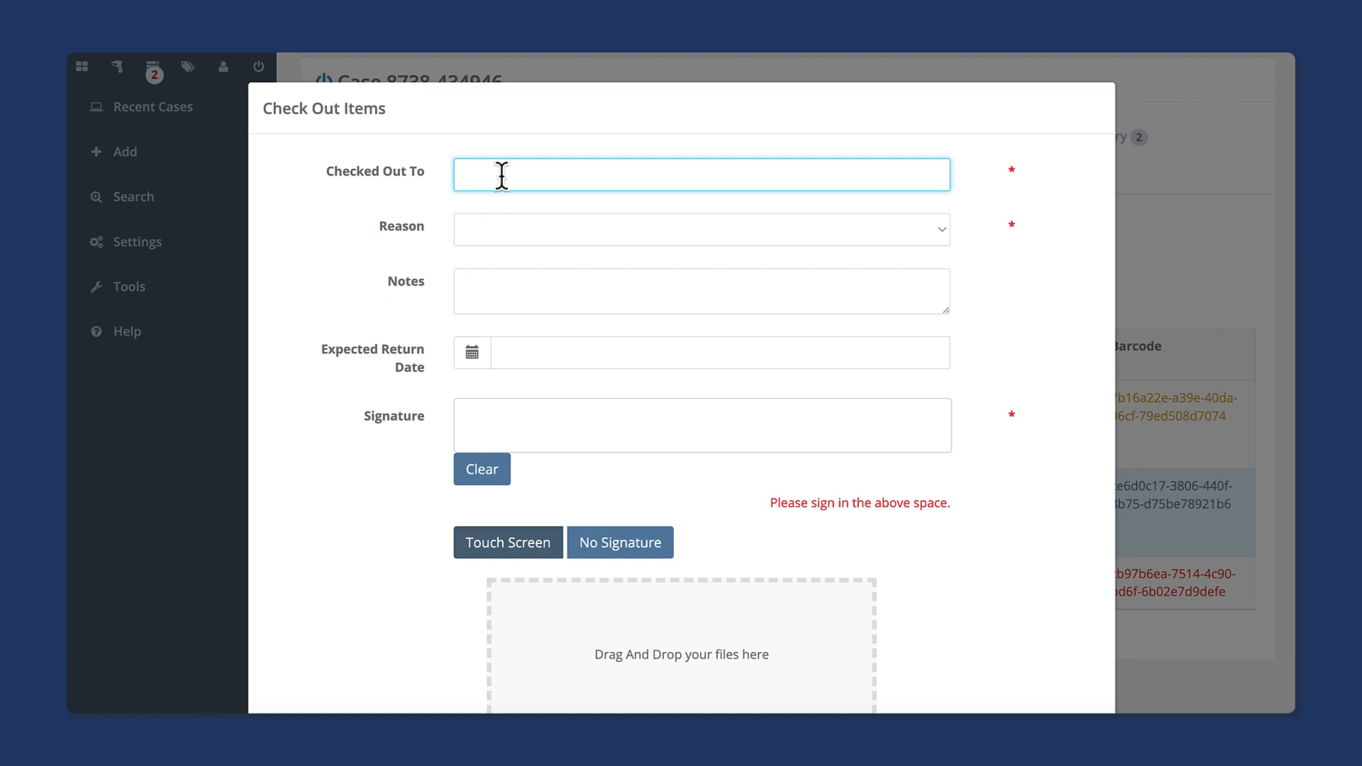
type("Greg")
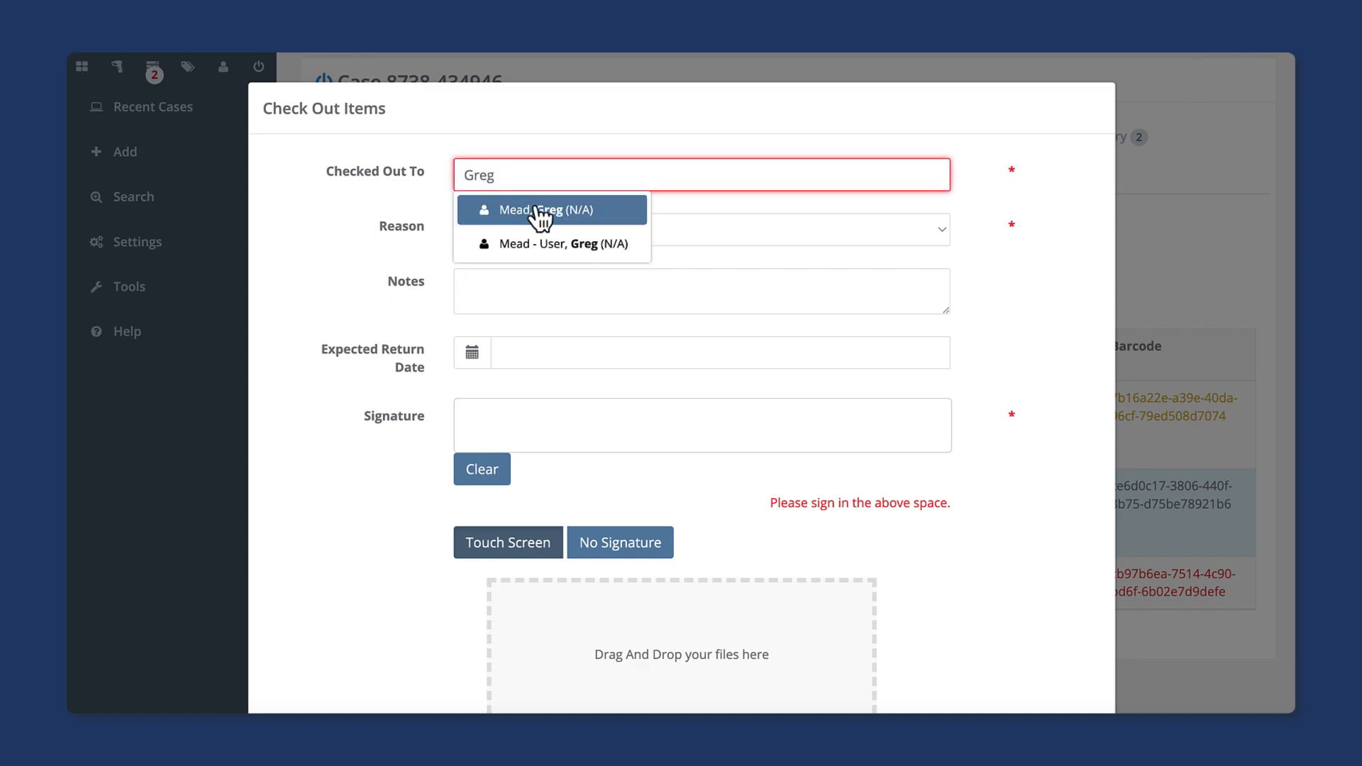
left_click(575, 245)
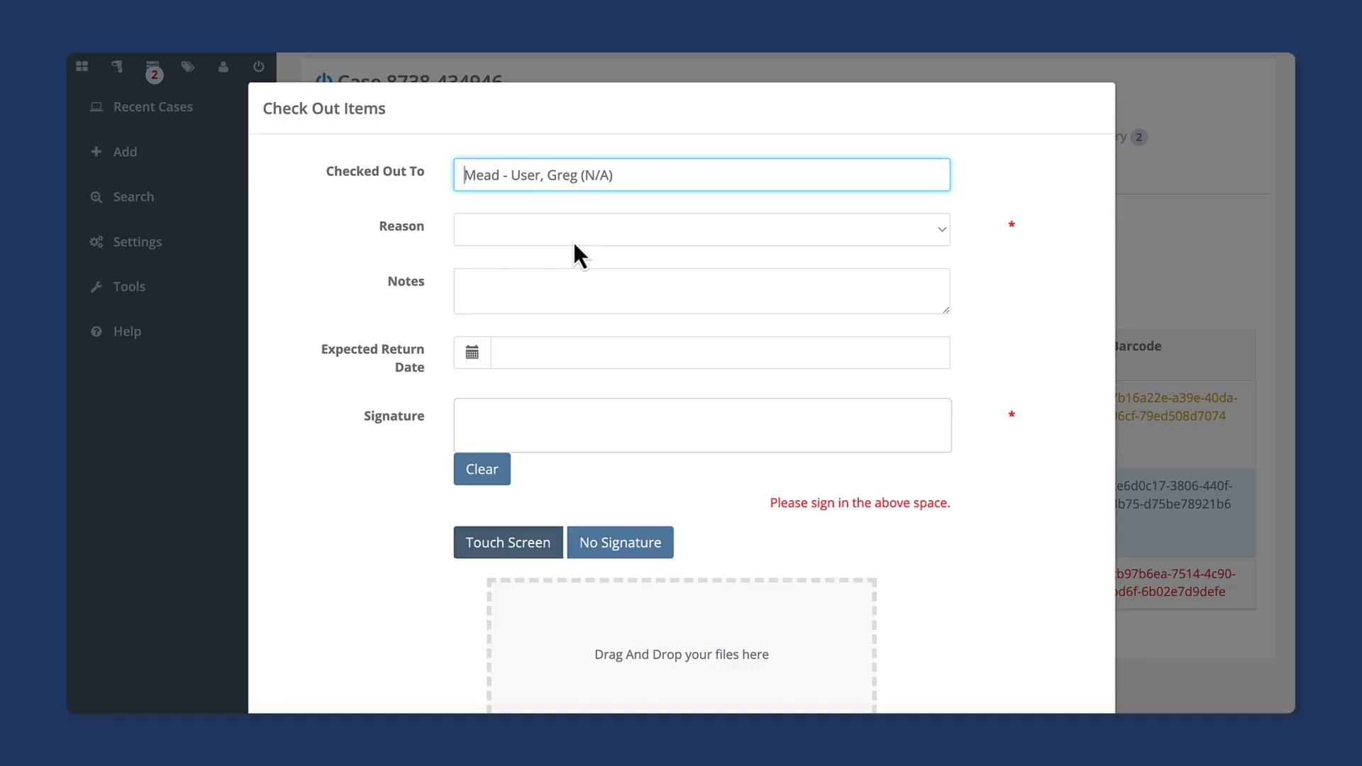
Set the check-out reason to Inspection / Review and enter the note "Checking out for inspection".
left_click(574, 244)
left_click(575, 234)
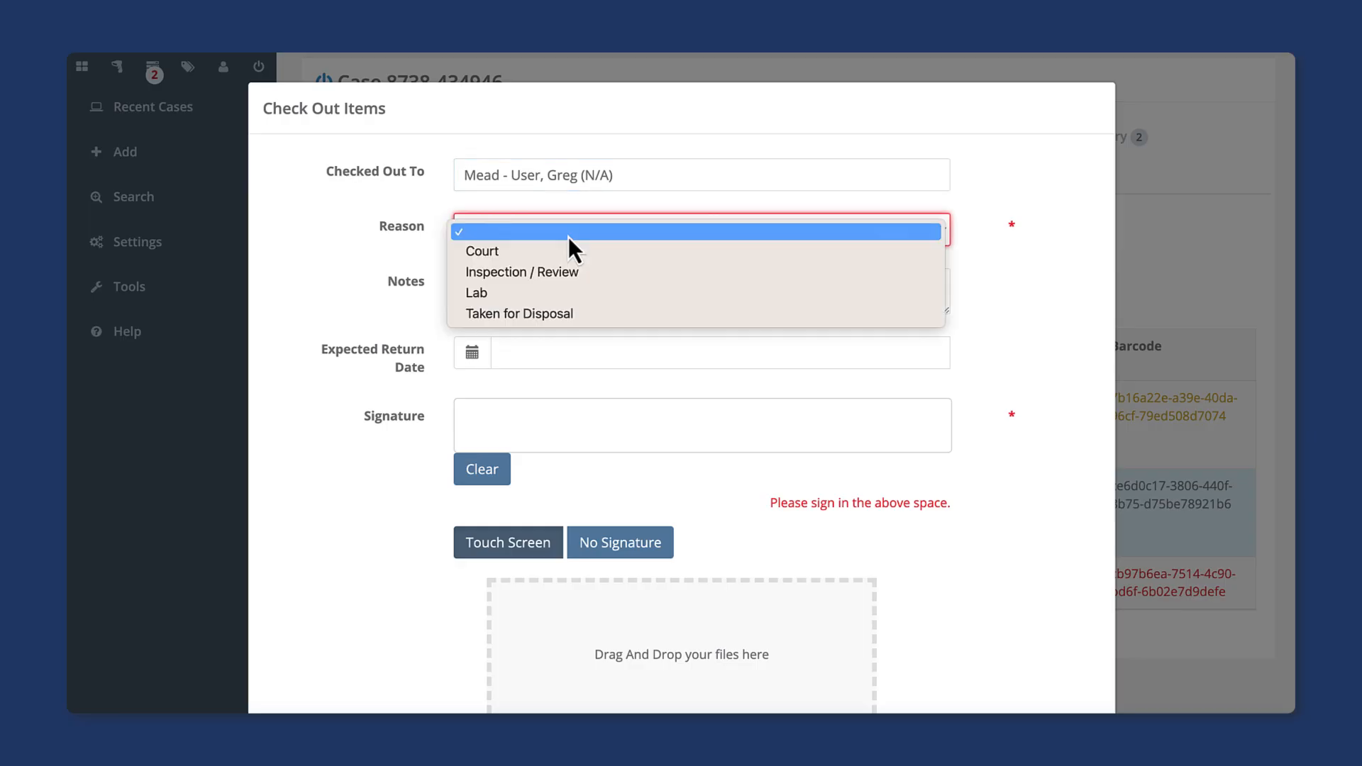
left_click(611, 279)
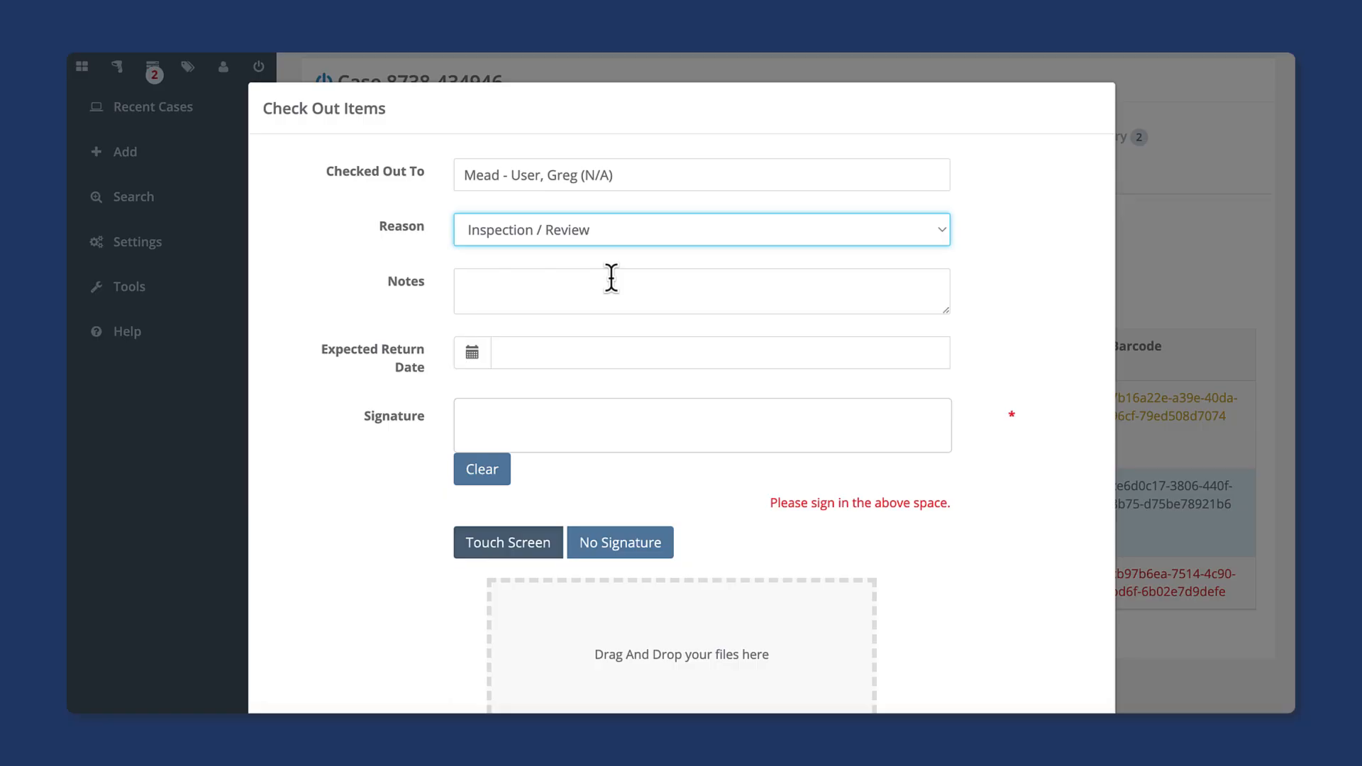
left_click(512, 288)
type("Checkin")
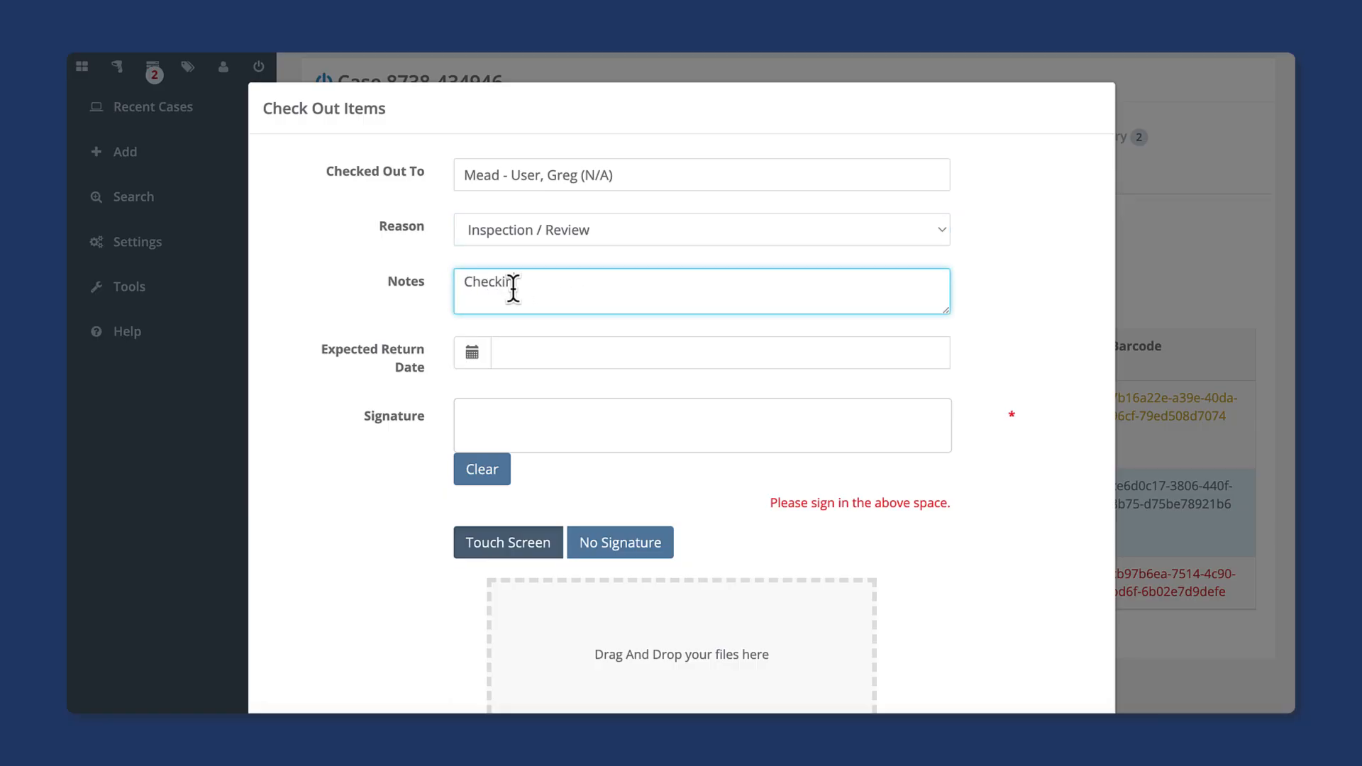
type("g out for inspection")
Set the expected return date to Sep 10, 2025 01:28 PM.
left_click(471, 356)
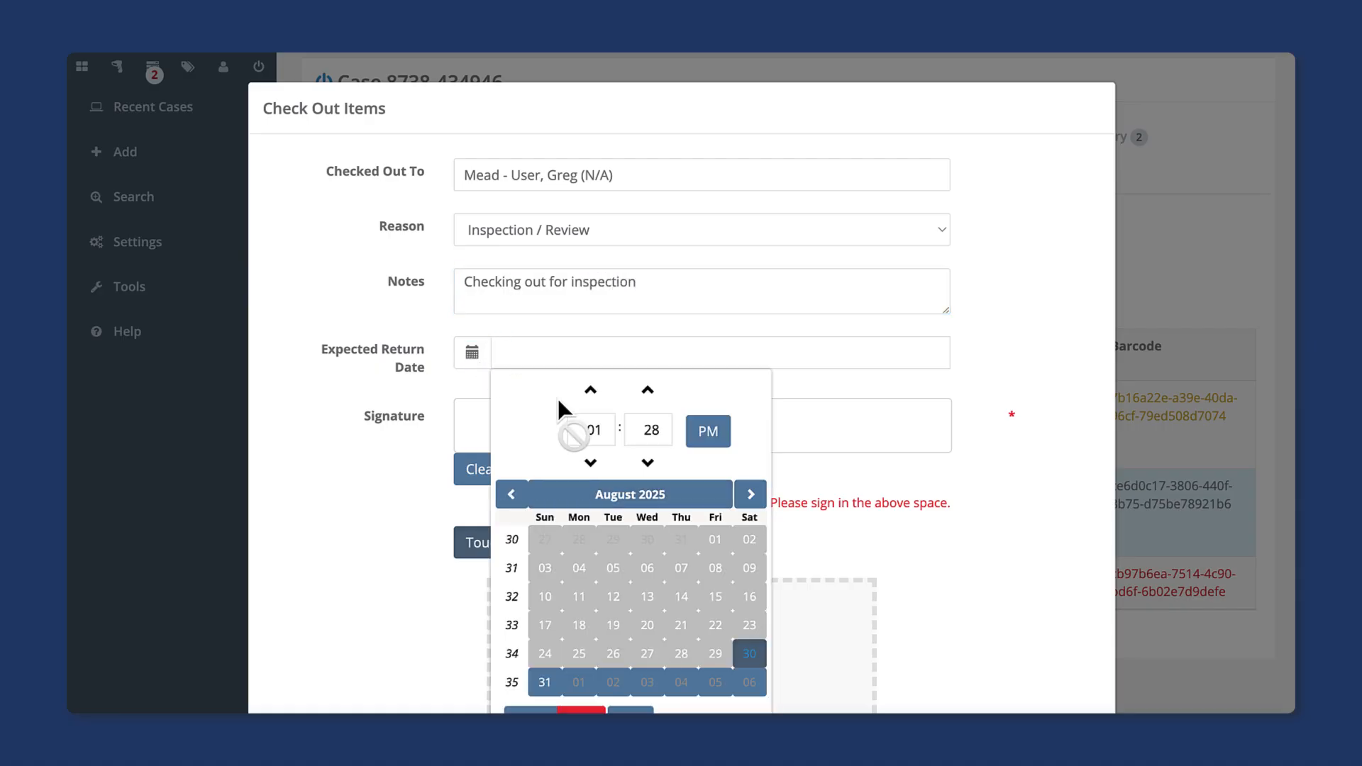
left_click(751, 494)
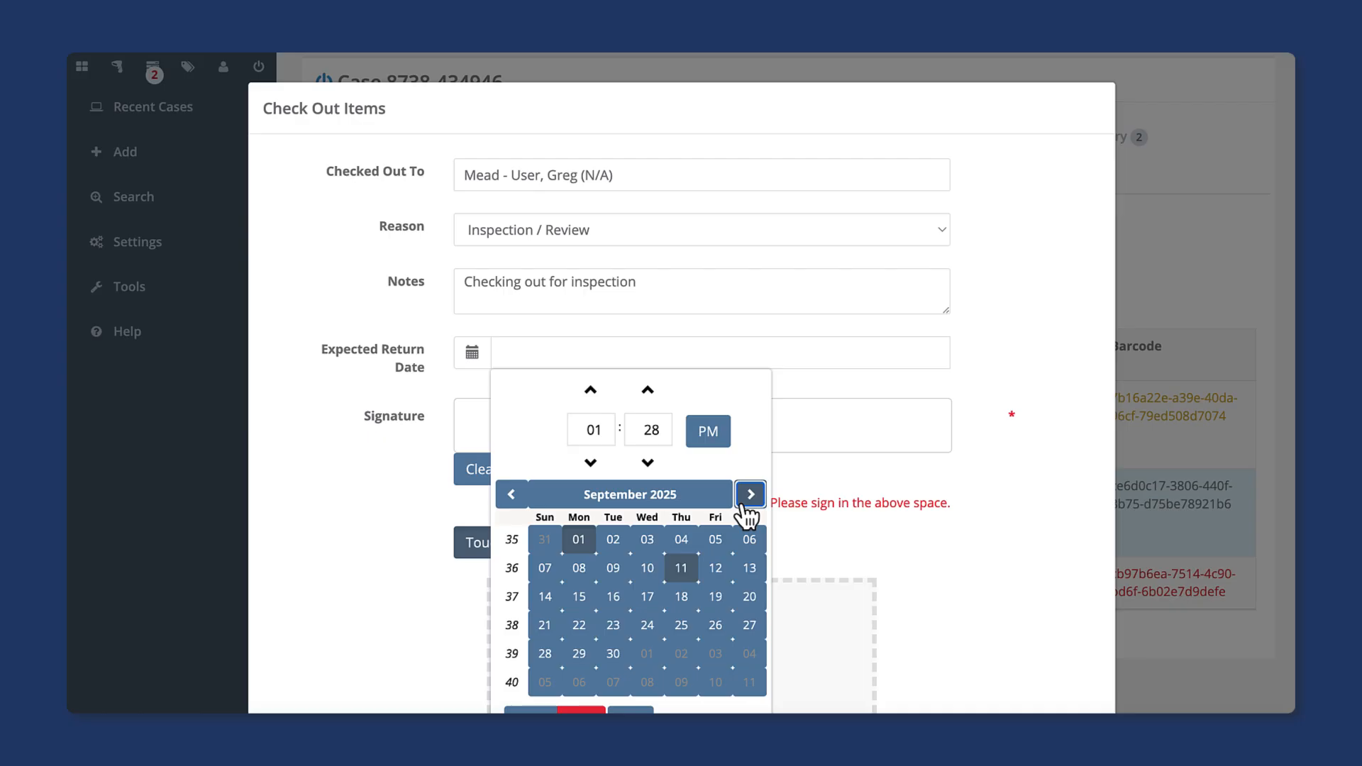
left_click(647, 568)
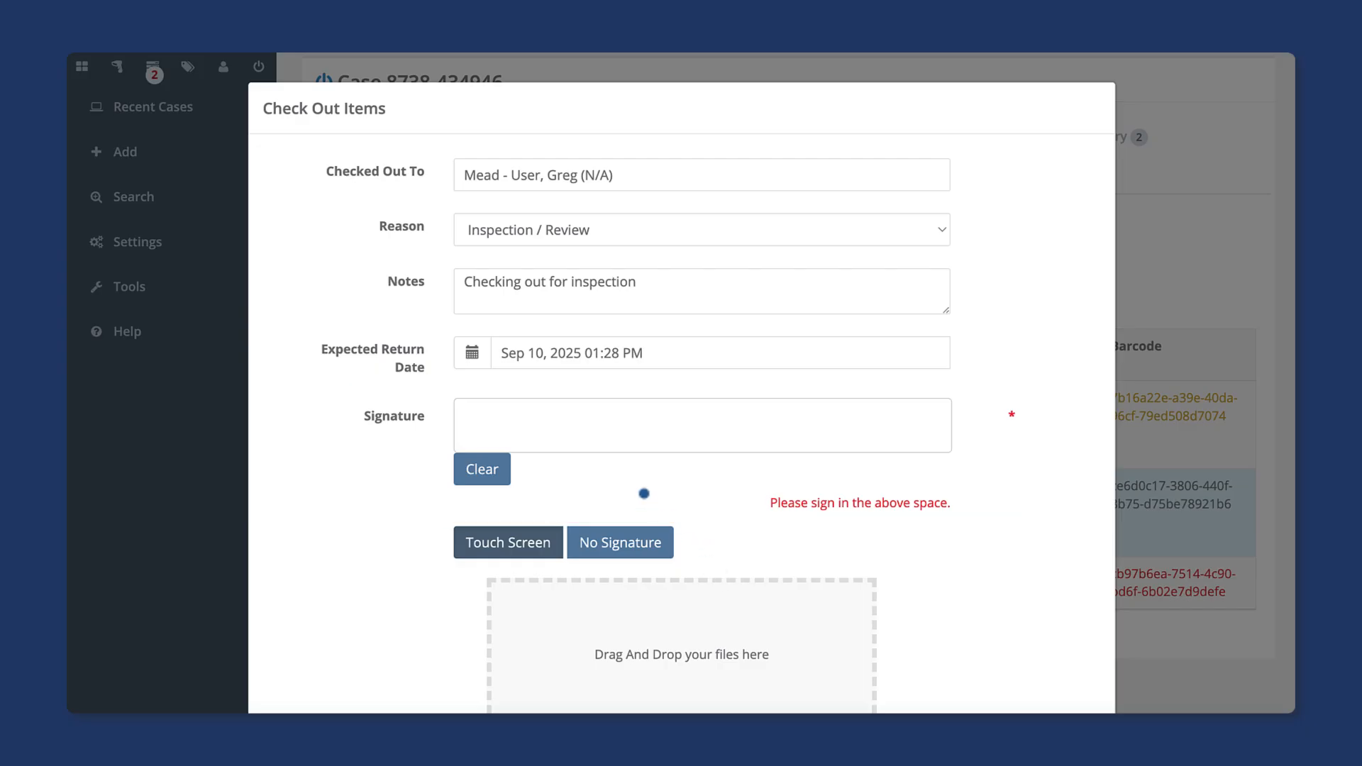
Sign the check-out form with handwritten initials and submit it.
mouse_move(564, 418)
left_mouse_down()
mouse_move(527, 426)
mouse_move(611, 424)
left_mouse_up()
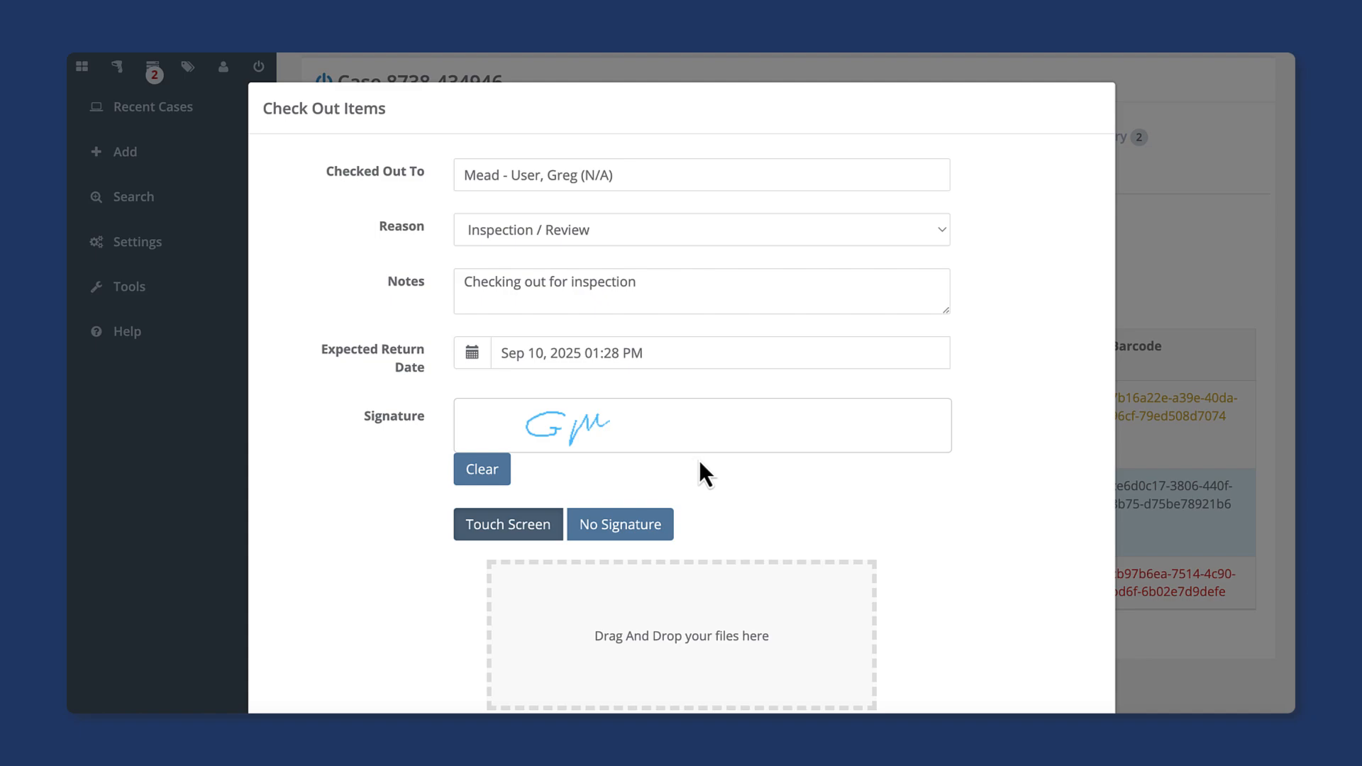
scroll(748, 475, "down", 3)
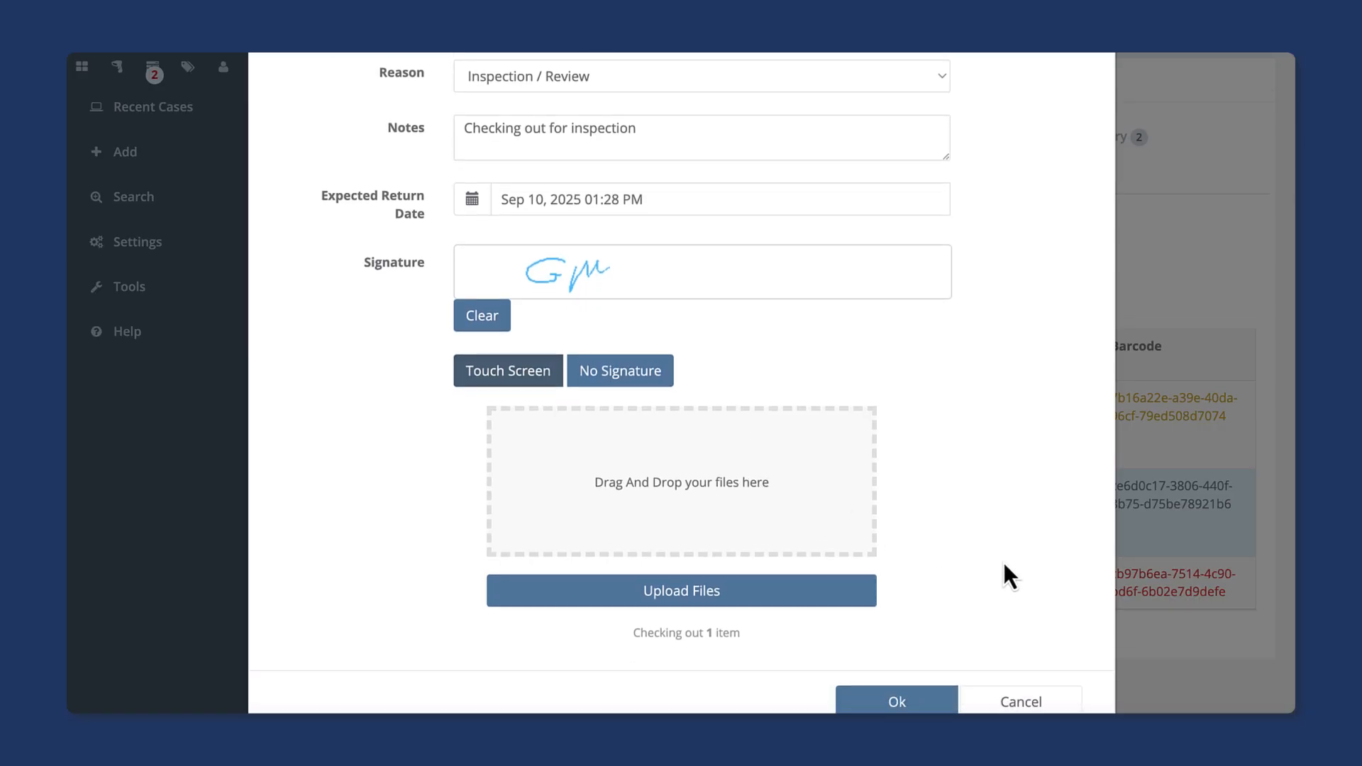
scroll(1002, 559, "down", 1)
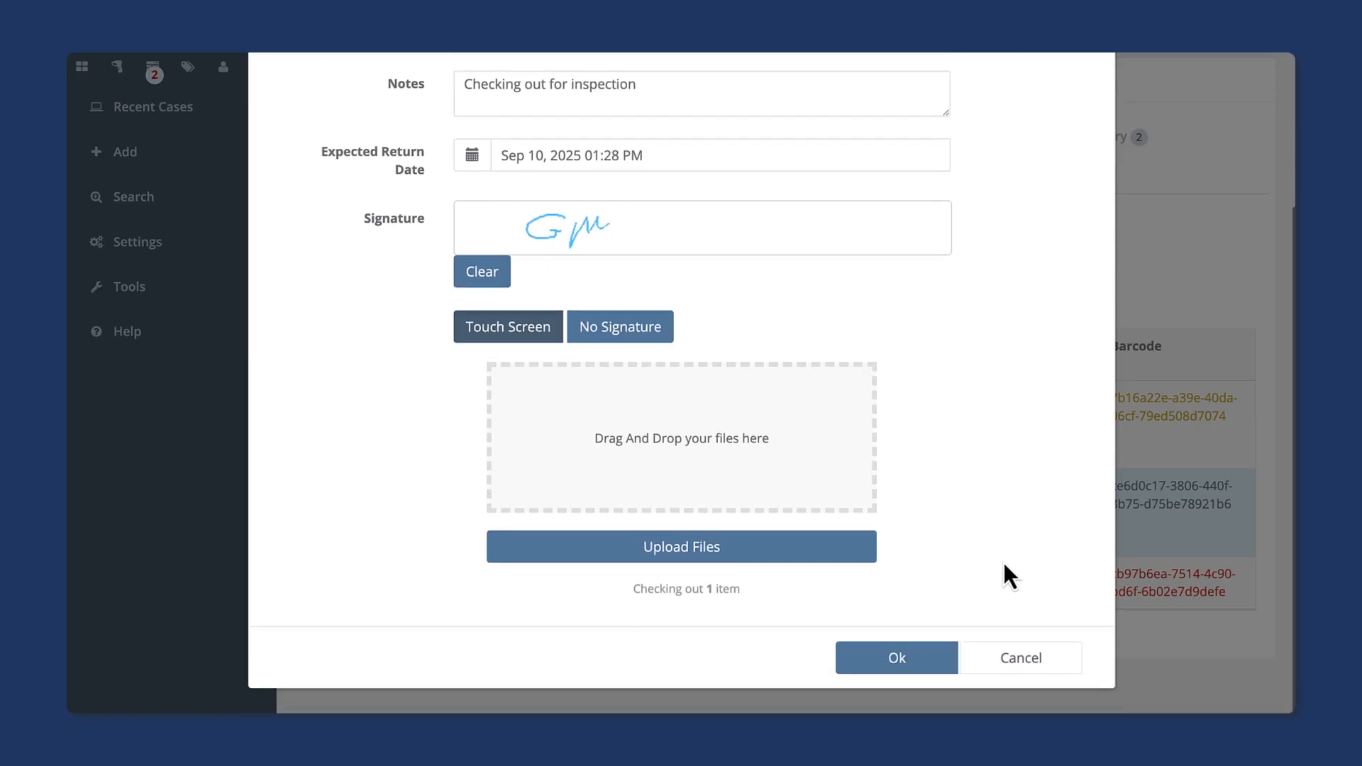
left_click(935, 658)
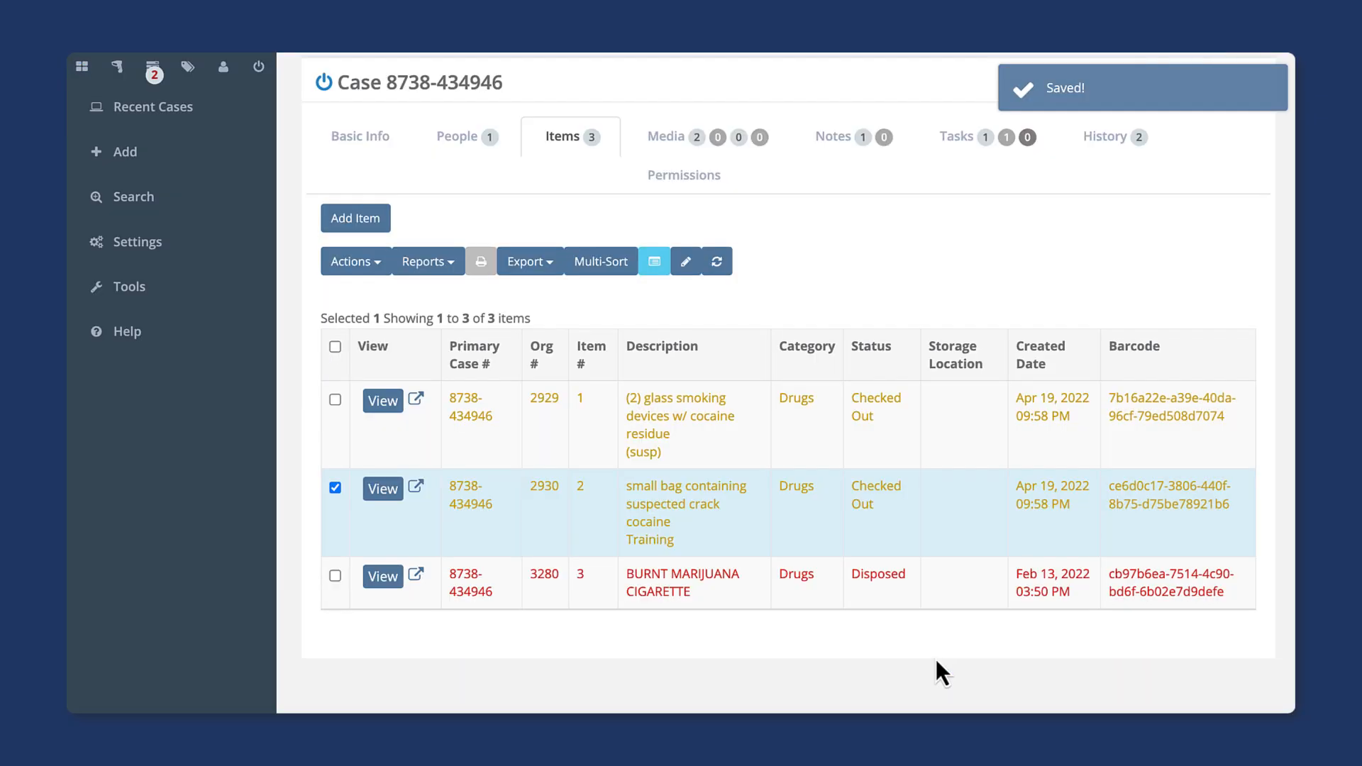
Reselect item 2 in the case's item list and start a transfer for it.
left_click(334, 487)
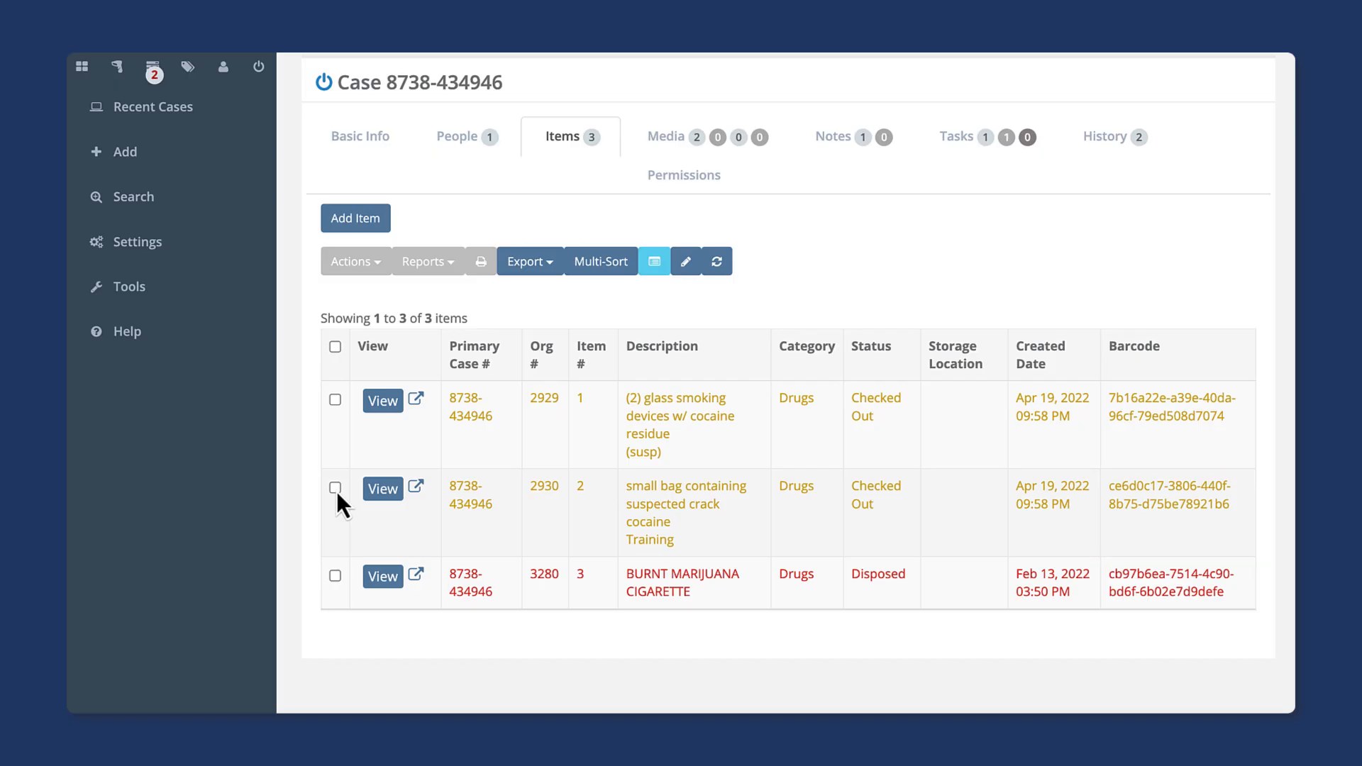
left_click(335, 488)
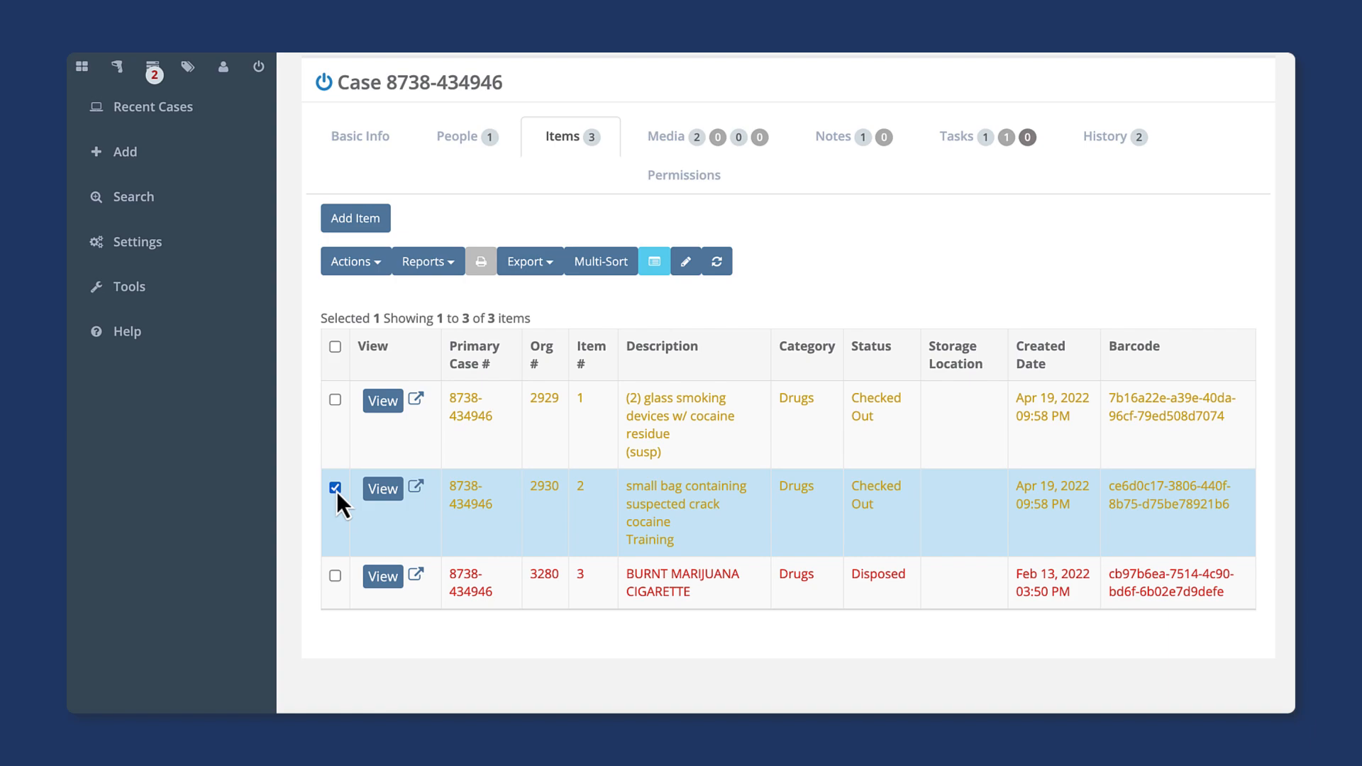
left_click(376, 262)
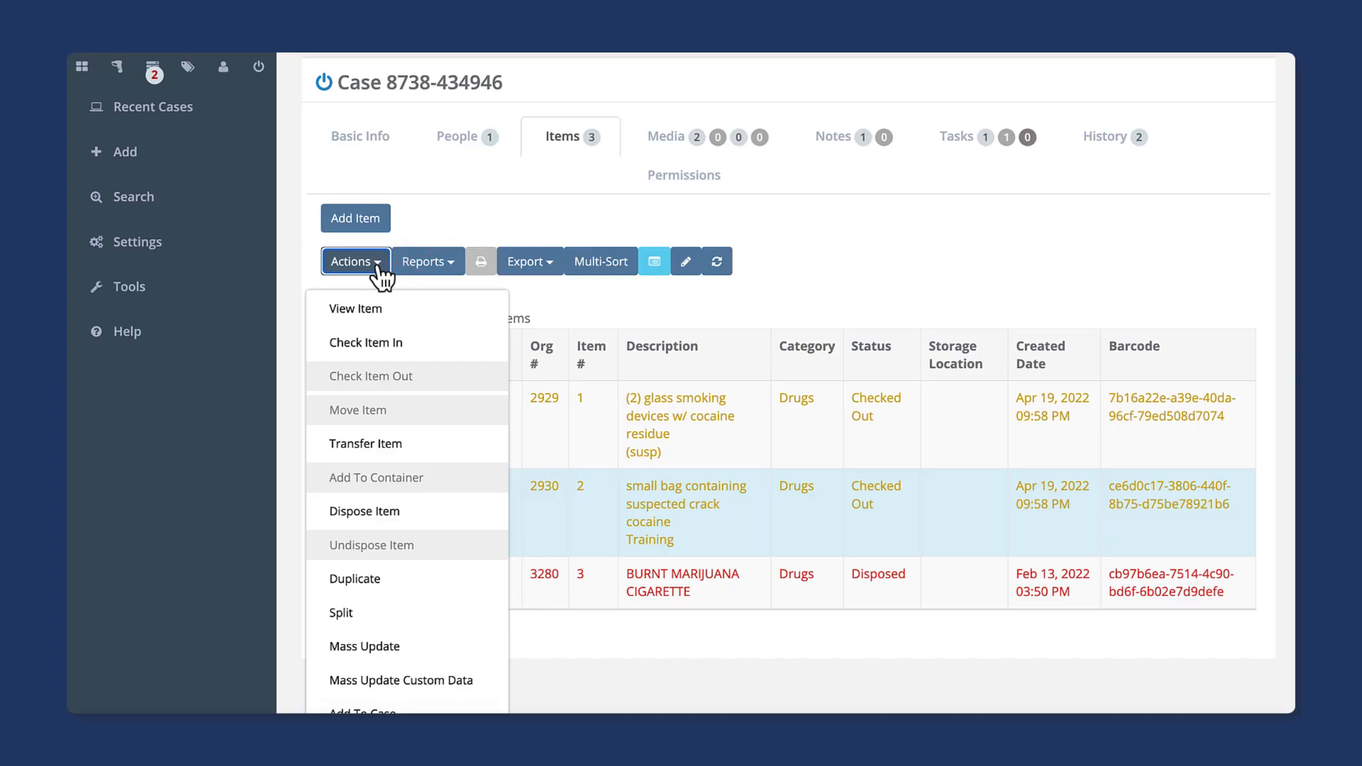
left_click(414, 448)
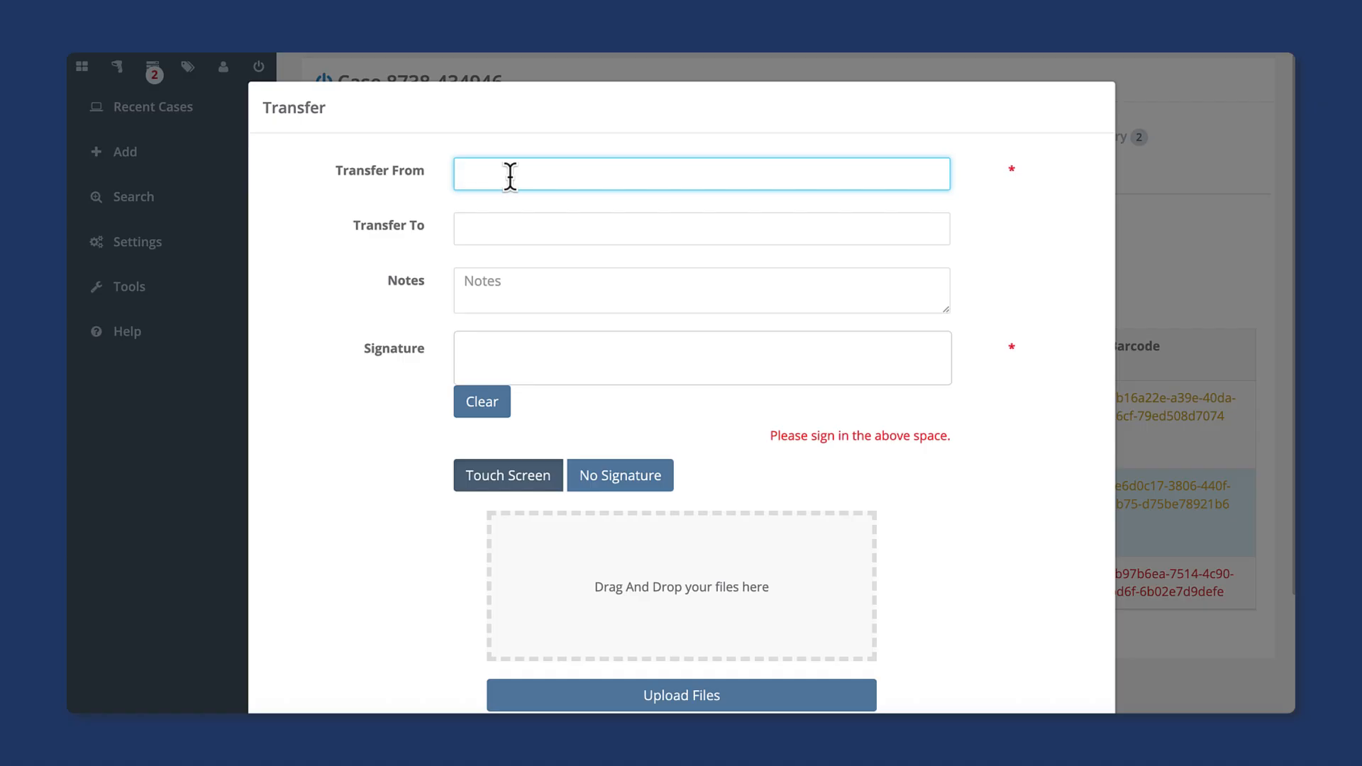
Fill in the transfer's people, with the current holder under Transfer From and the new recipient under Transfer To.
type("Greg")
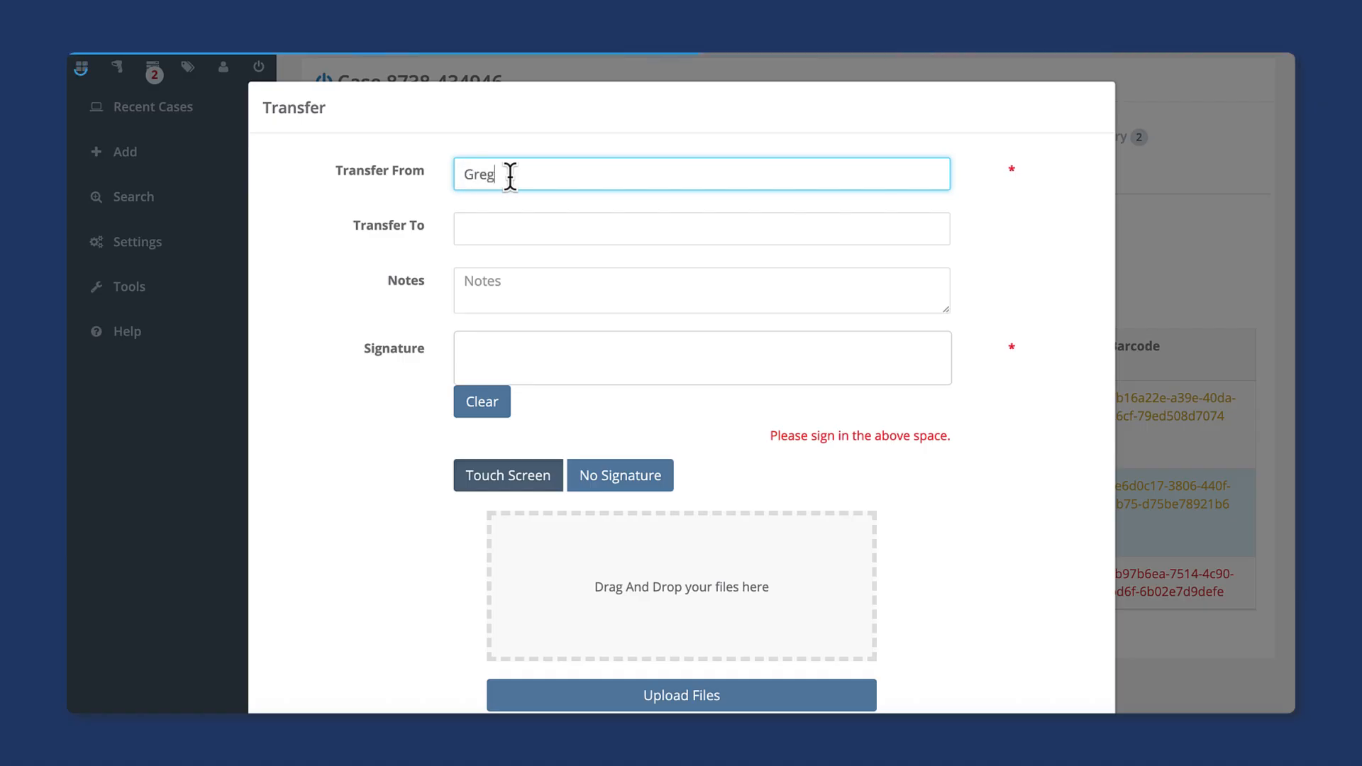
left_click(565, 243)
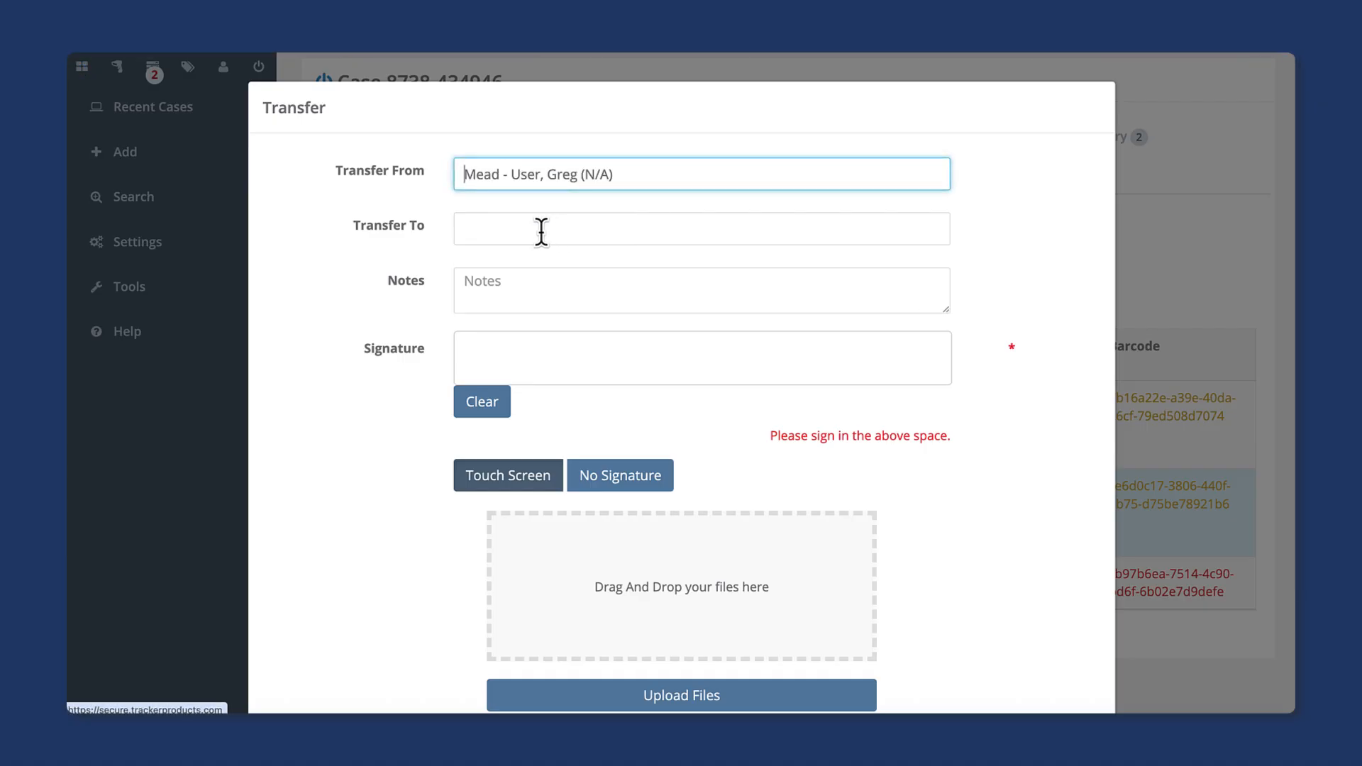
left_click(499, 227)
type("Carrie")
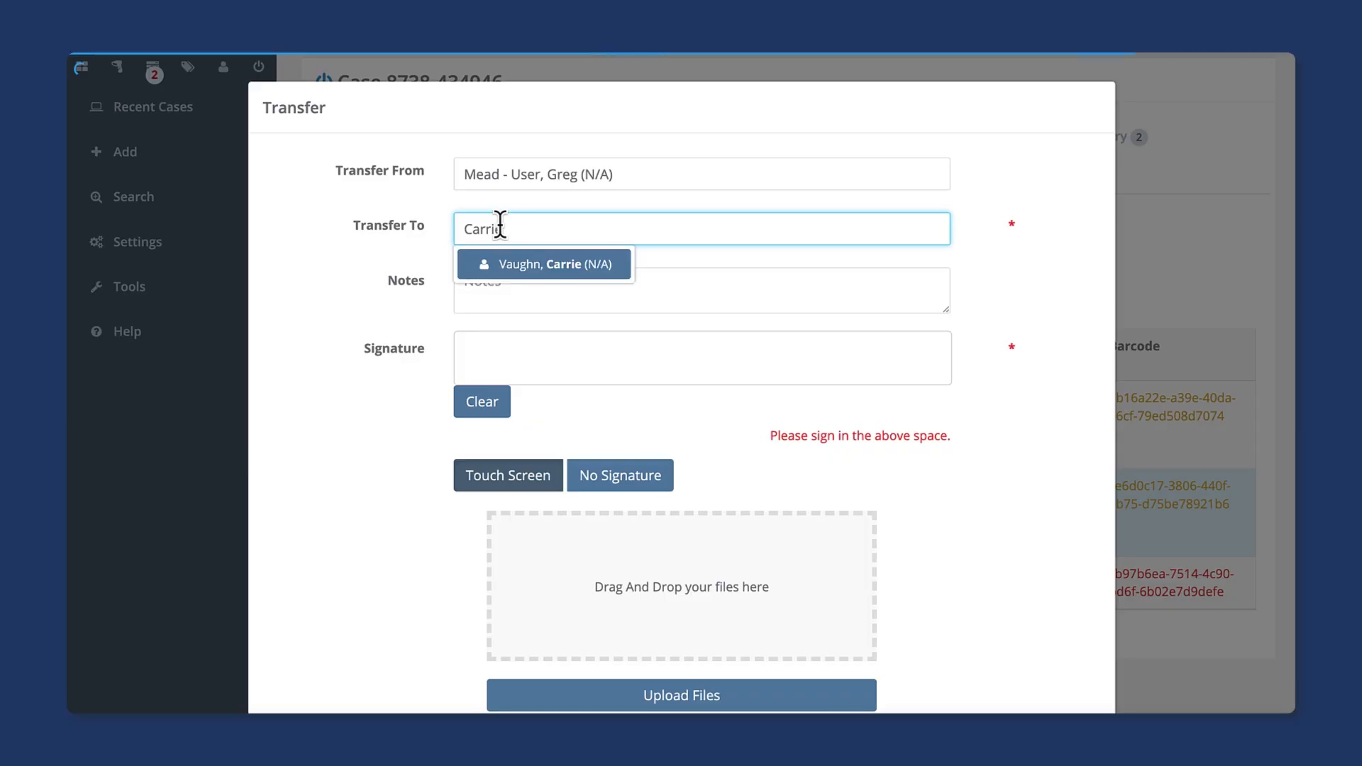
left_click(554, 269)
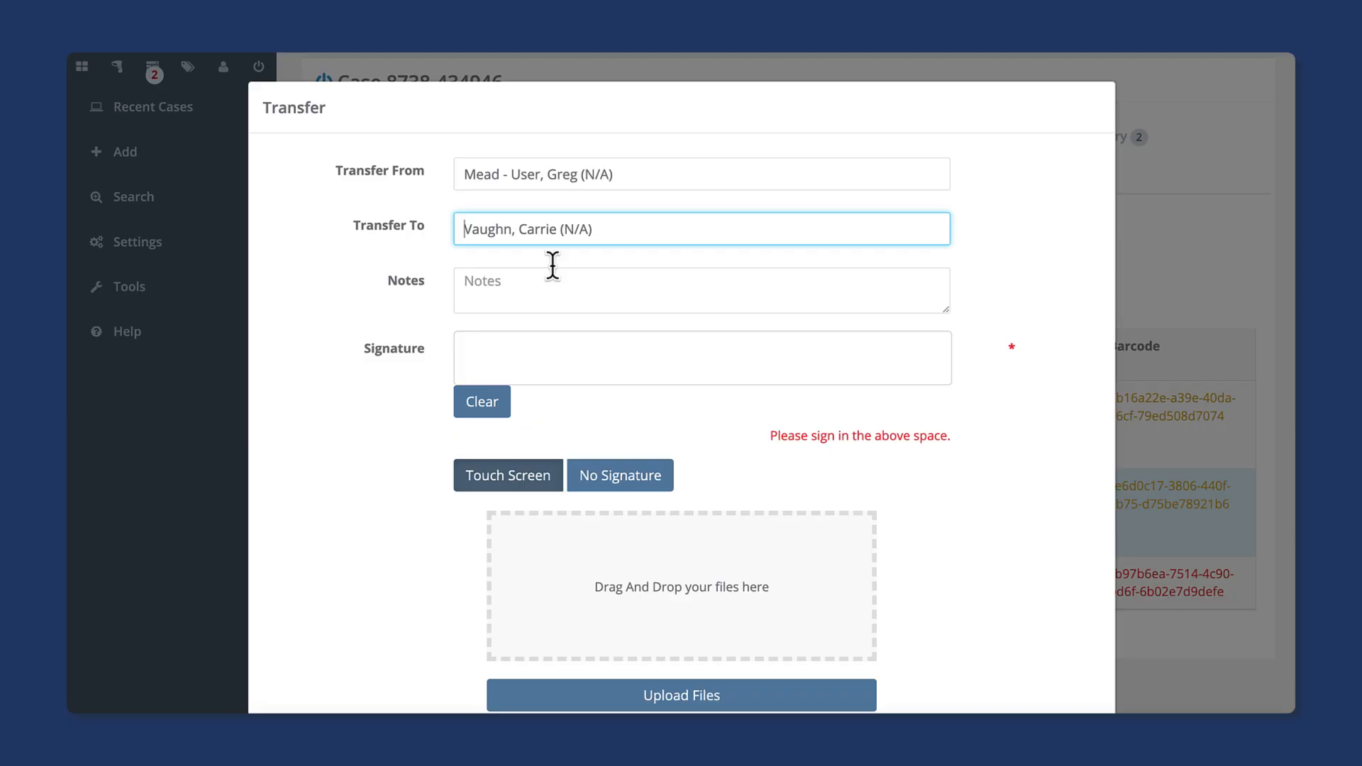
Sign the transfer form with handwritten initials and submit it, leaving the notes empty.
mouse_move(536, 348)
left_mouse_down()
mouse_move(515, 362)
mouse_move(566, 373)
left_mouse_up()
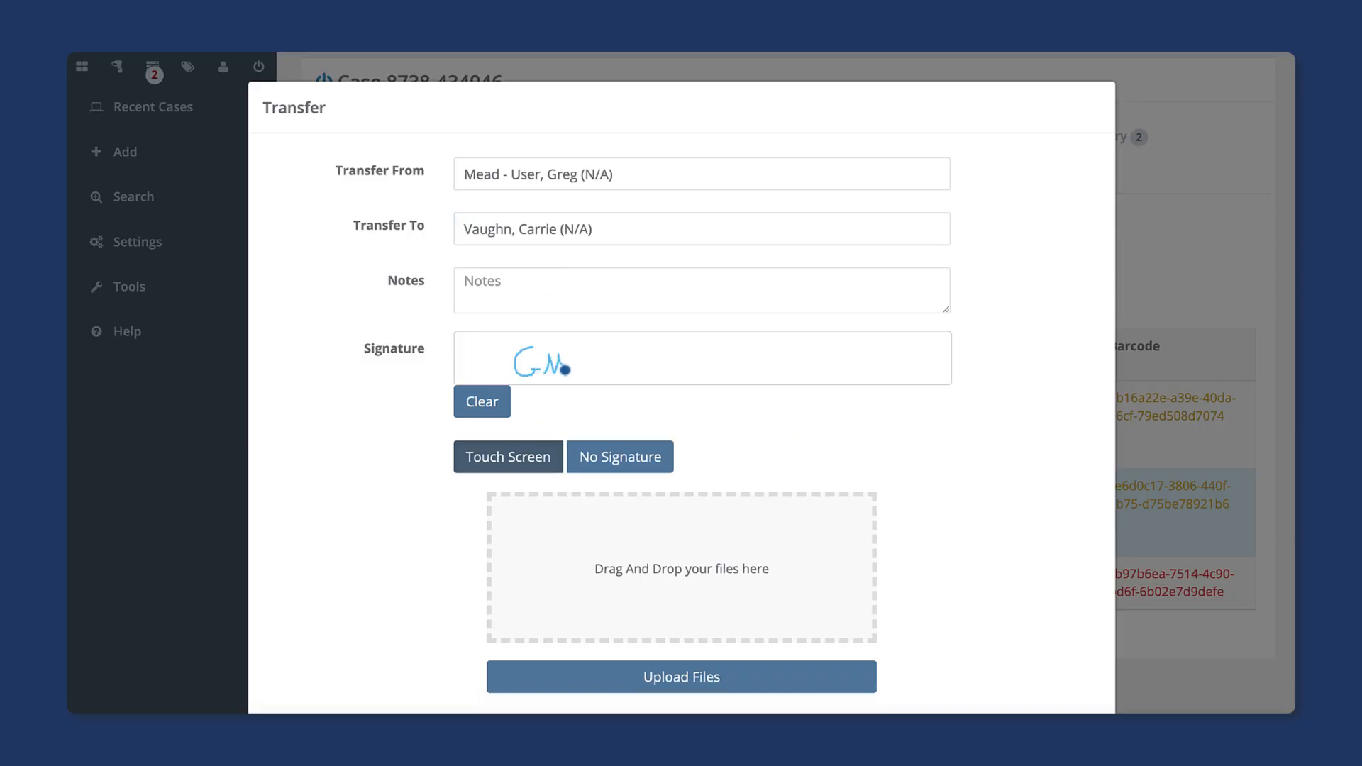
scroll(783, 429, "down", 2)
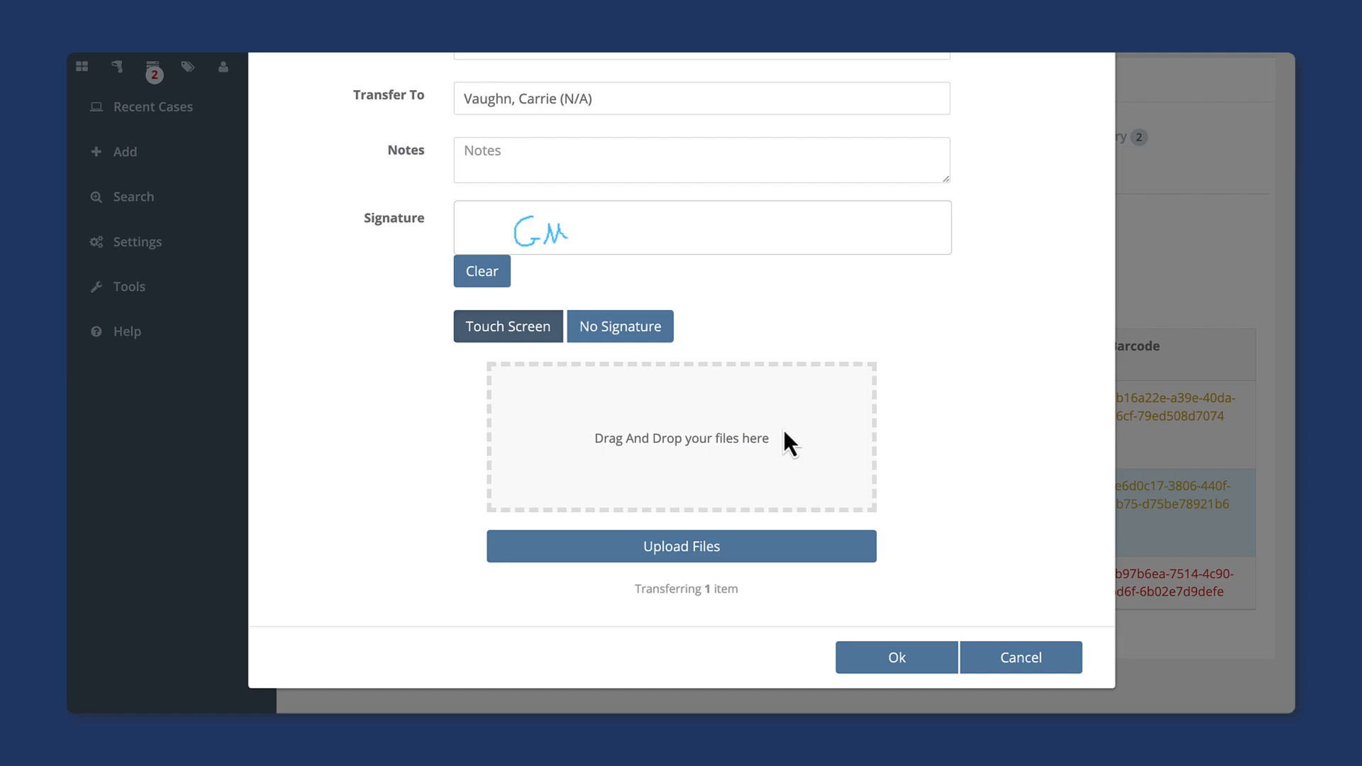
left_click(939, 665)
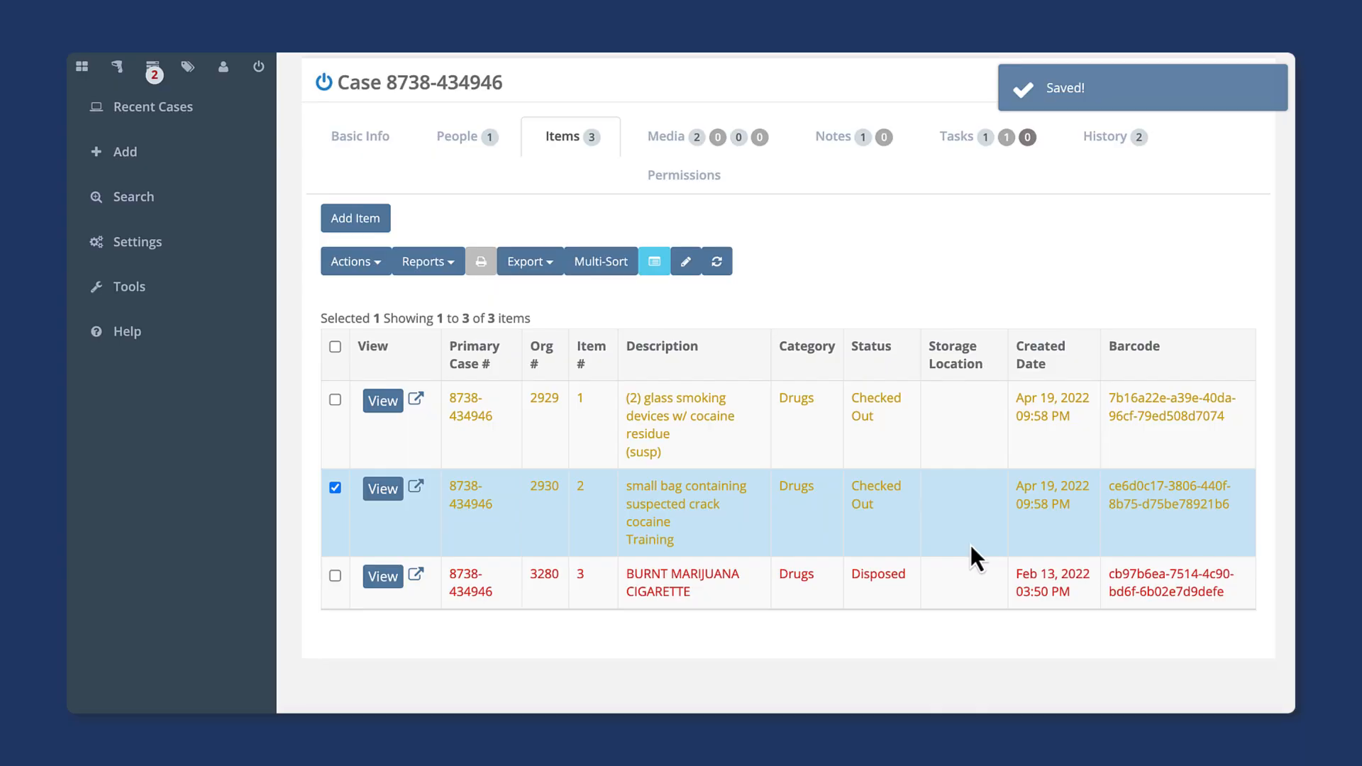
Start checking in item 2 and choose the person it was transferred to under Returned By.
scroll(971, 545, "down", 1)
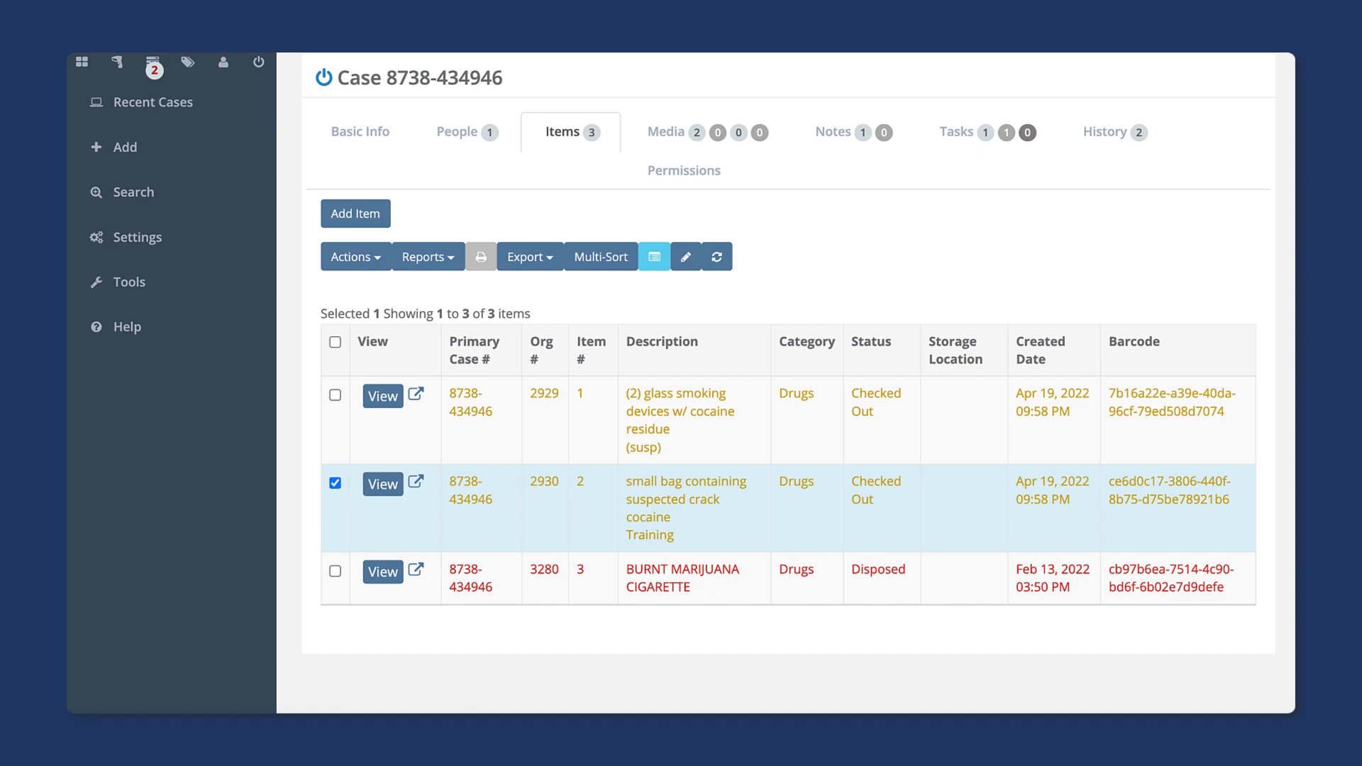
left_click(378, 259)
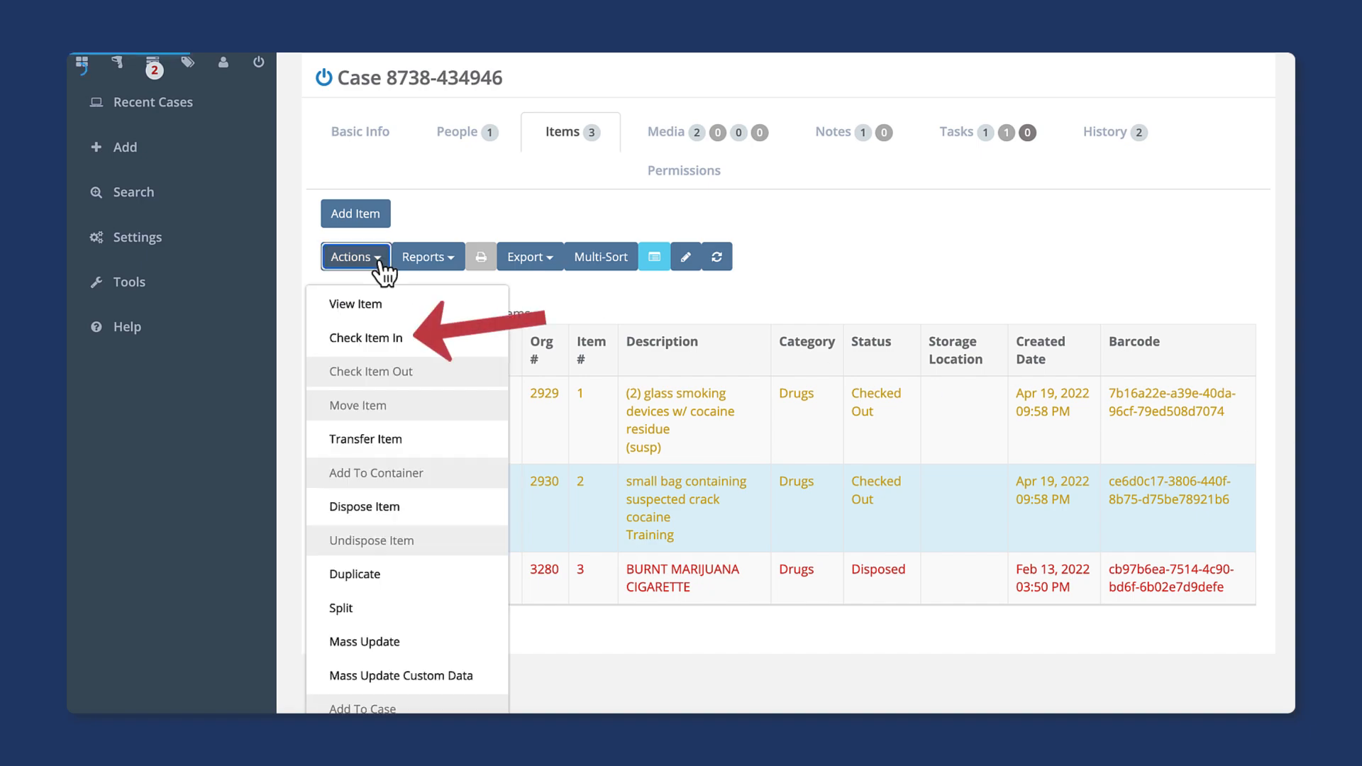
left_click(421, 341)
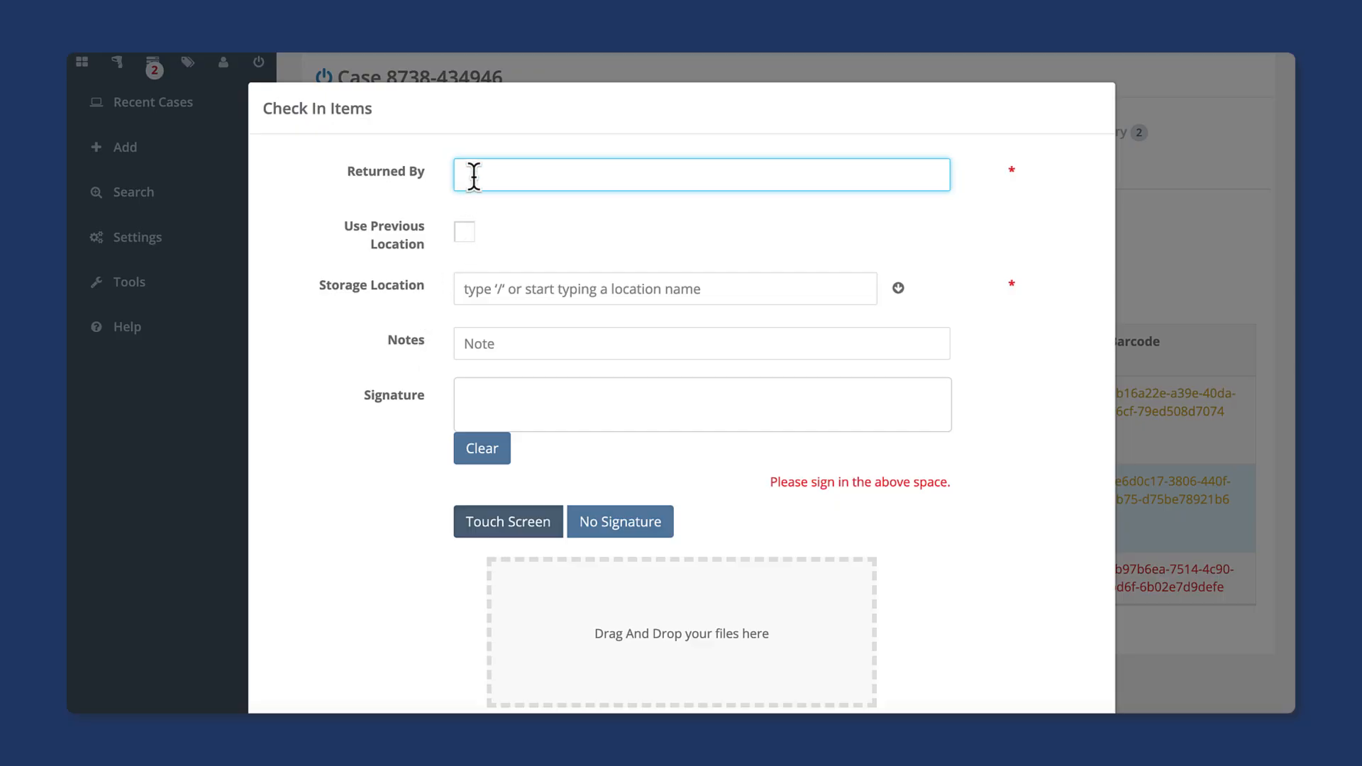
type("Carrie")
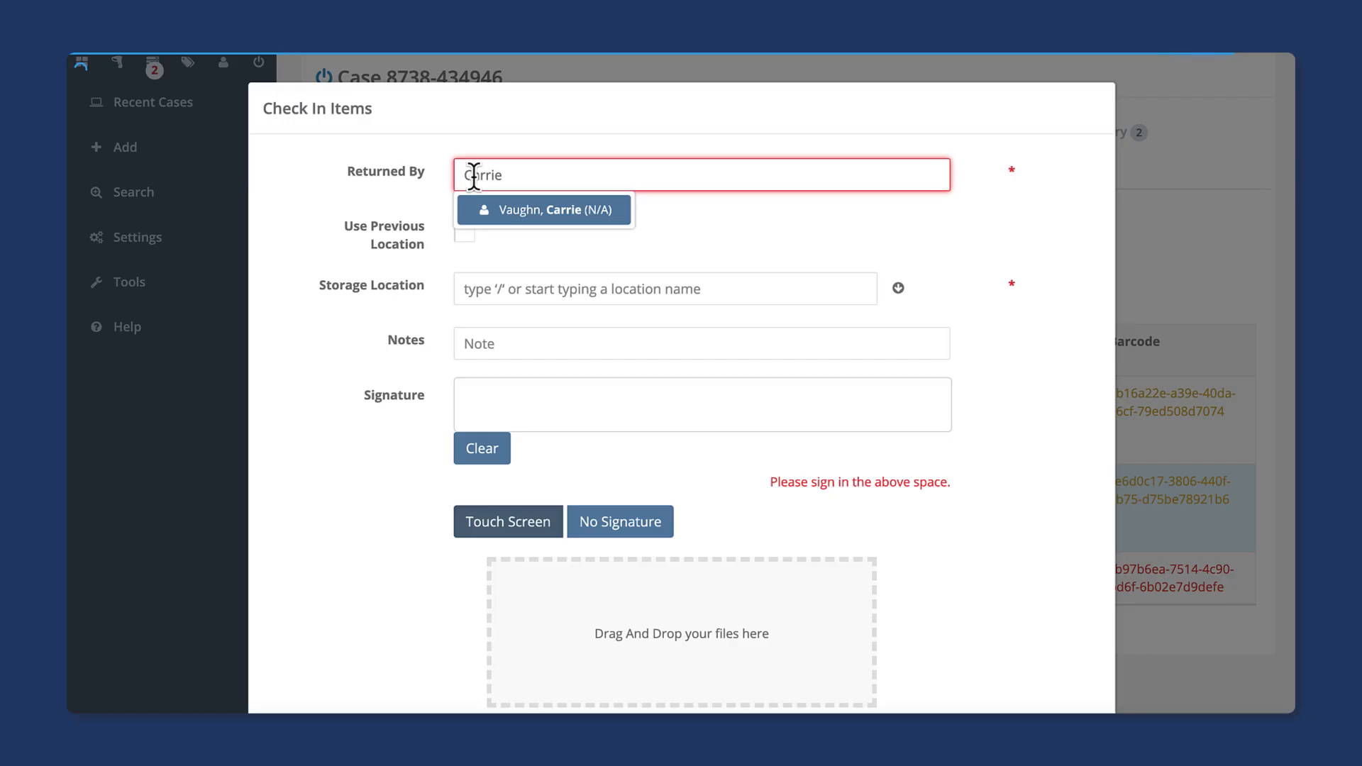
left_click(536, 213)
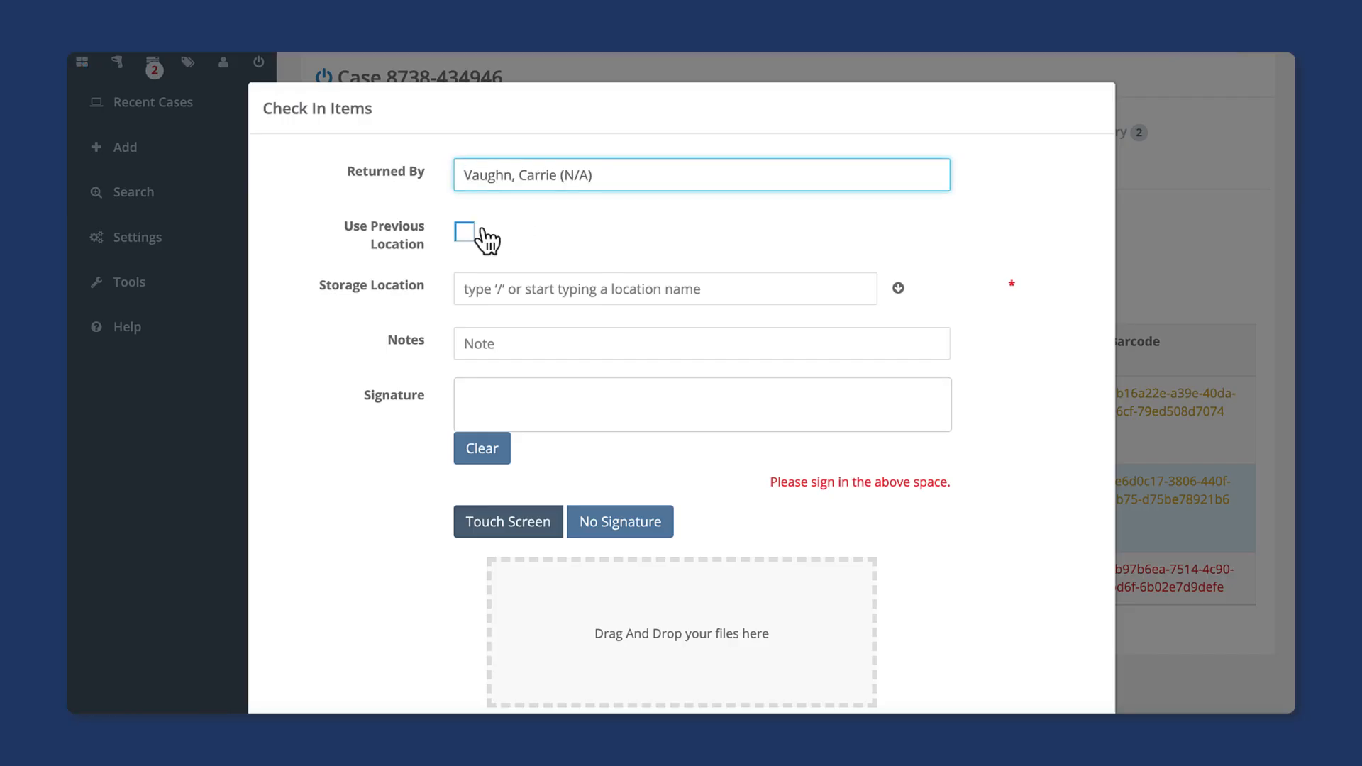
Look through the available storage locations for the check-in, leaving the storage location empty.
left_click(498, 288)
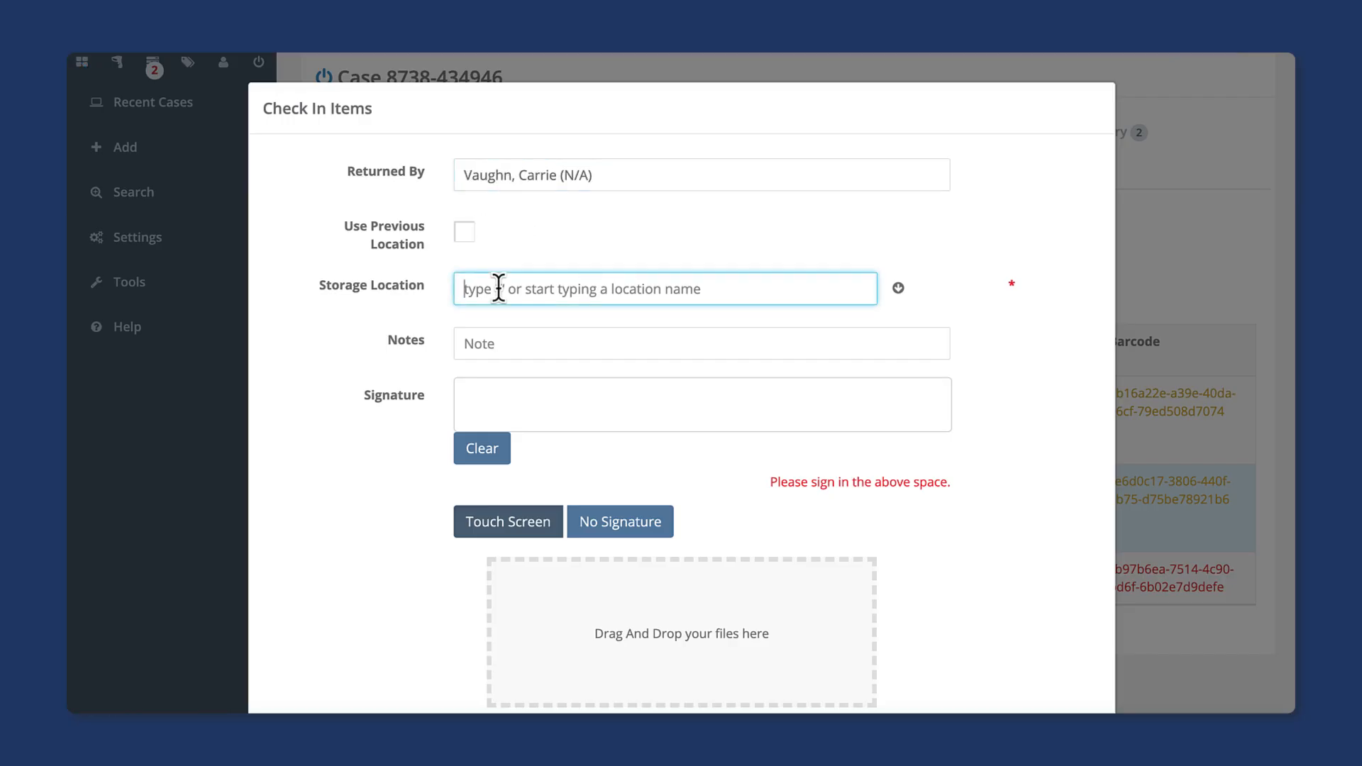
type("/")
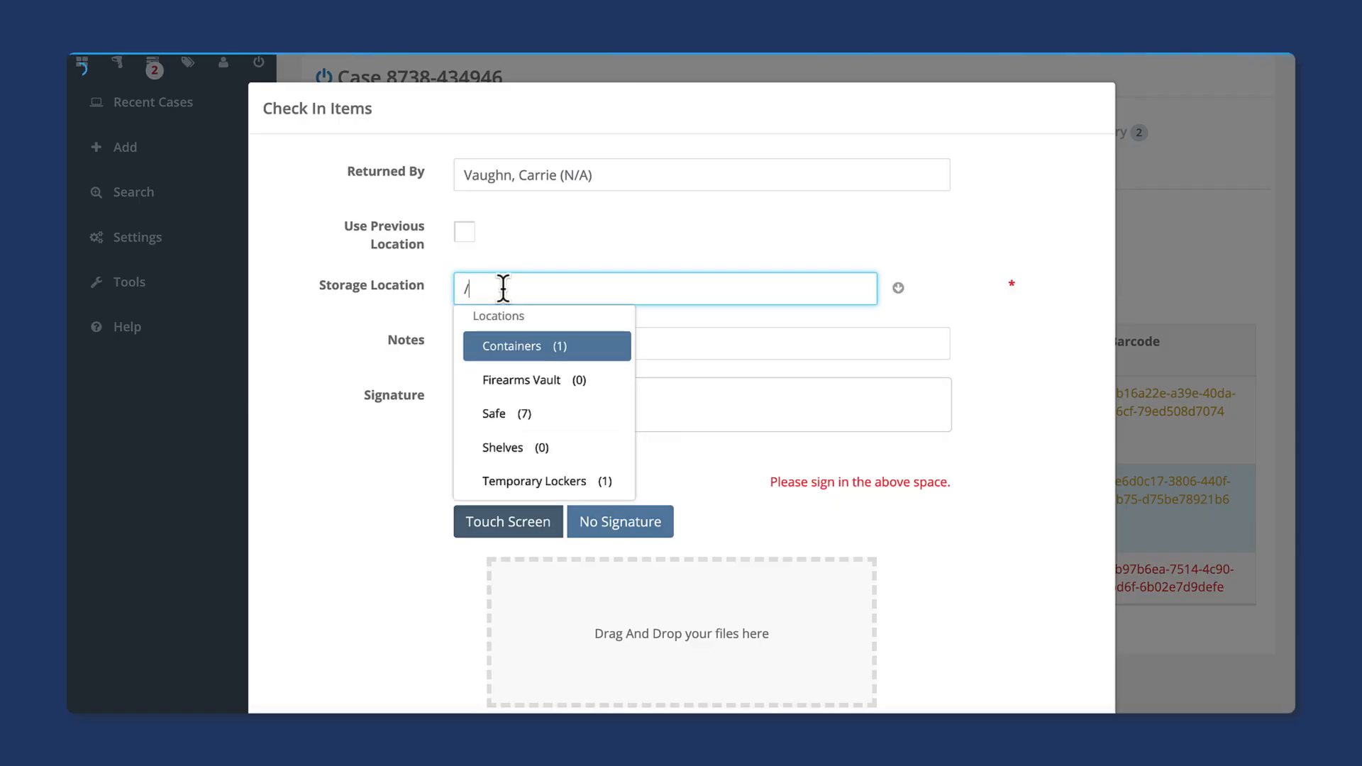
key("Down")
key("Down")
key("Down")
key("Down")
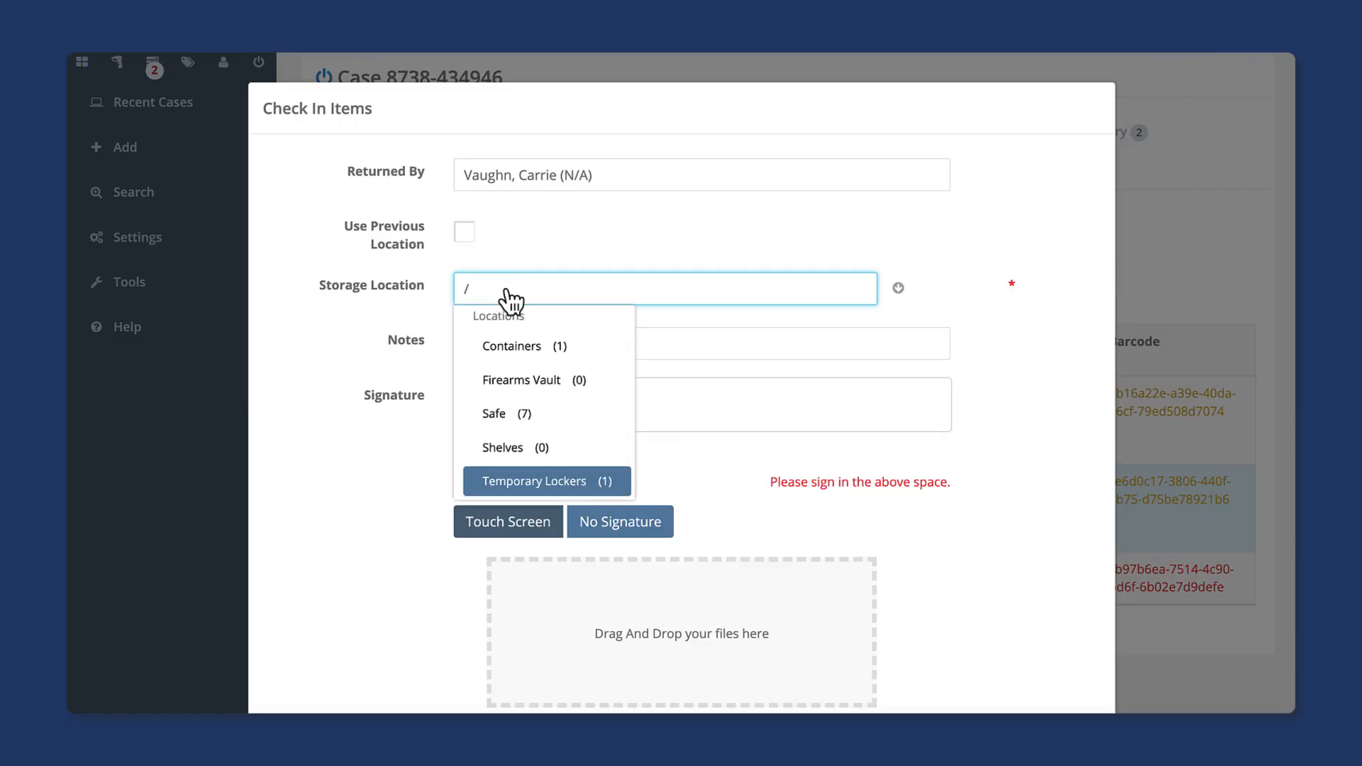
key("Up")
key("Up")
key("Up")
key("Up")
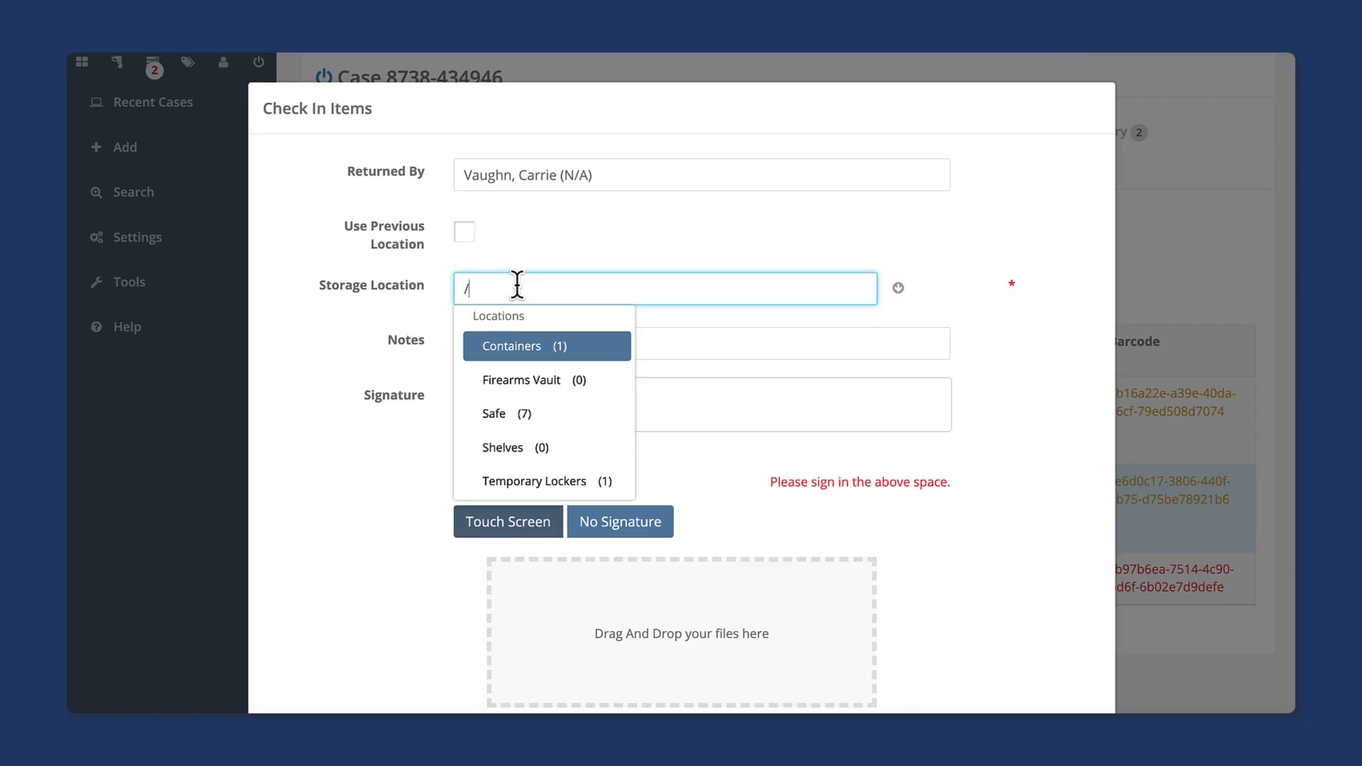
key("BackSpace")
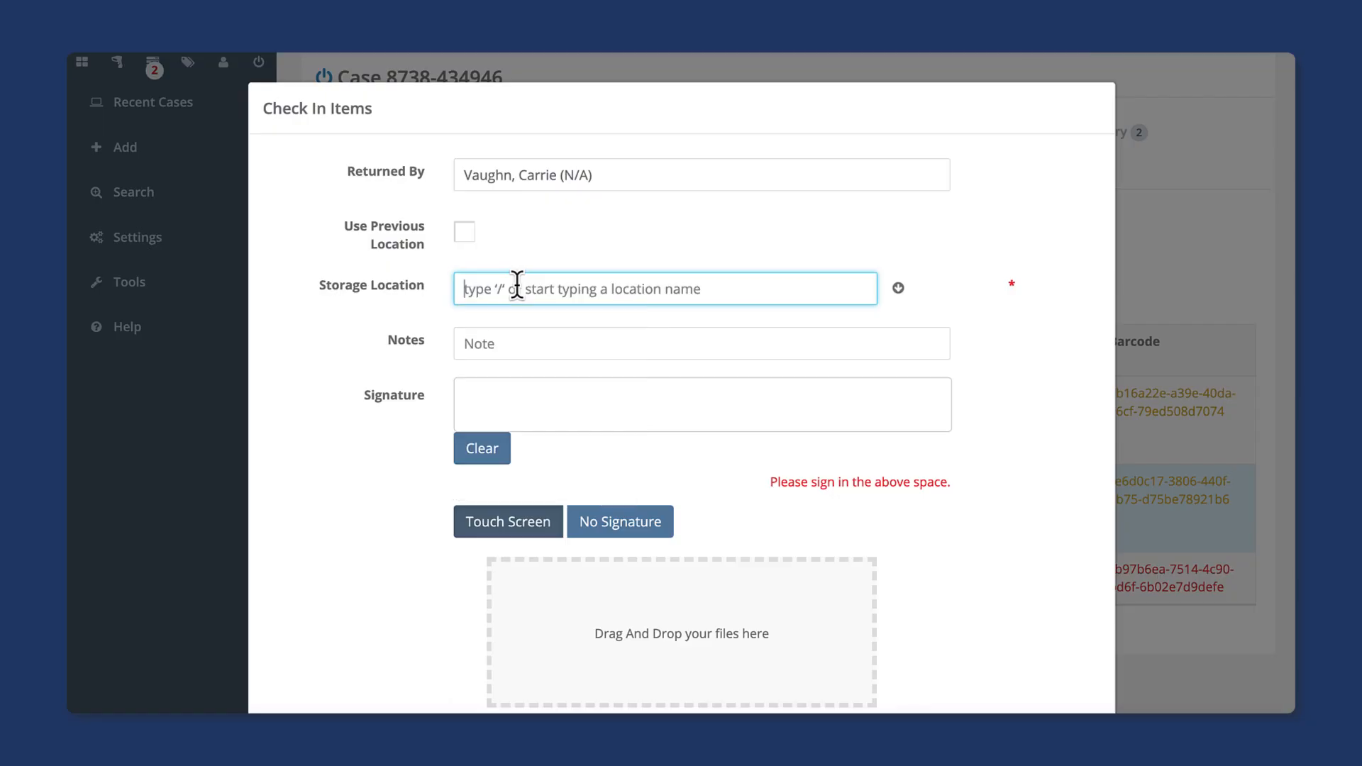
Return item 2 to its previous storage location, sign the check-in form with handwritten initials and submit it.
left_click(464, 232)
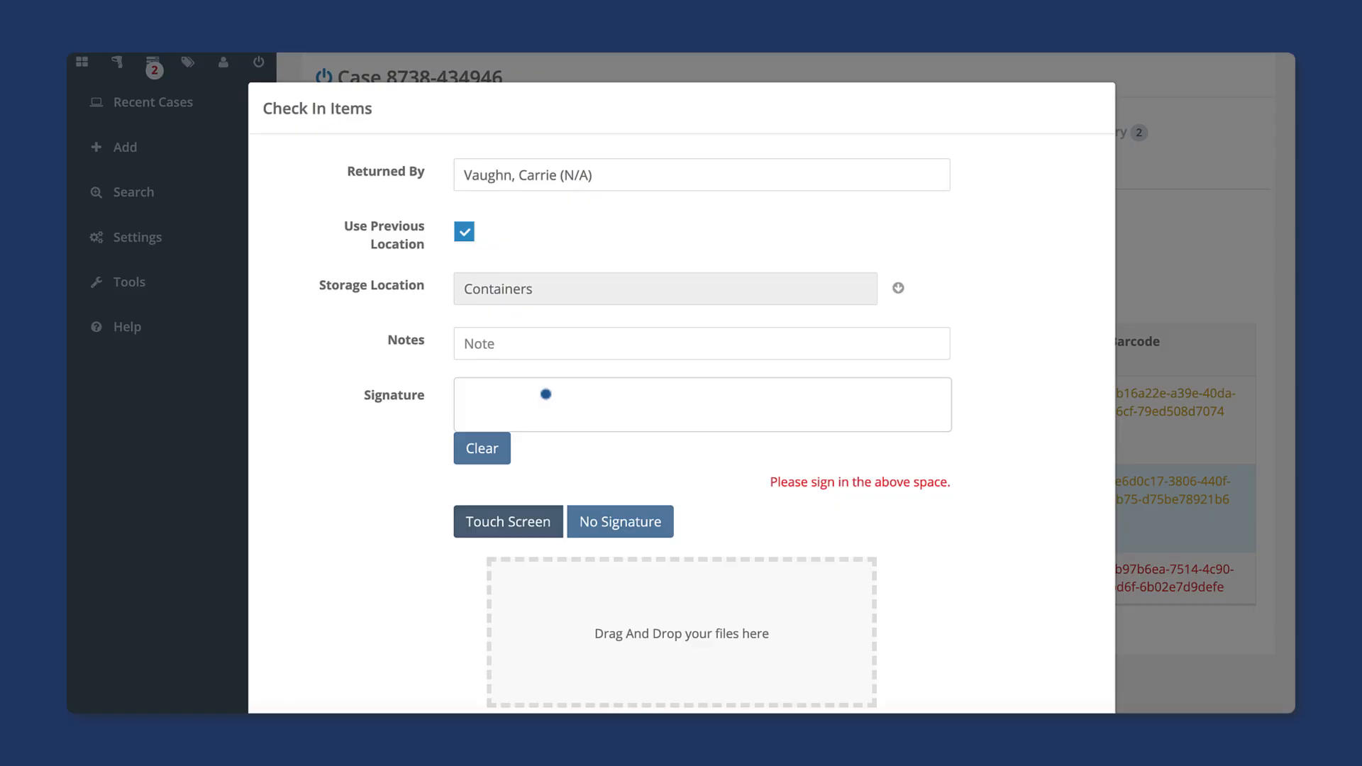
mouse_move(545, 394)
left_mouse_down()
mouse_move(523, 396)
mouse_move(569, 407)
left_mouse_up()
scroll(687, 487, "down", 2)
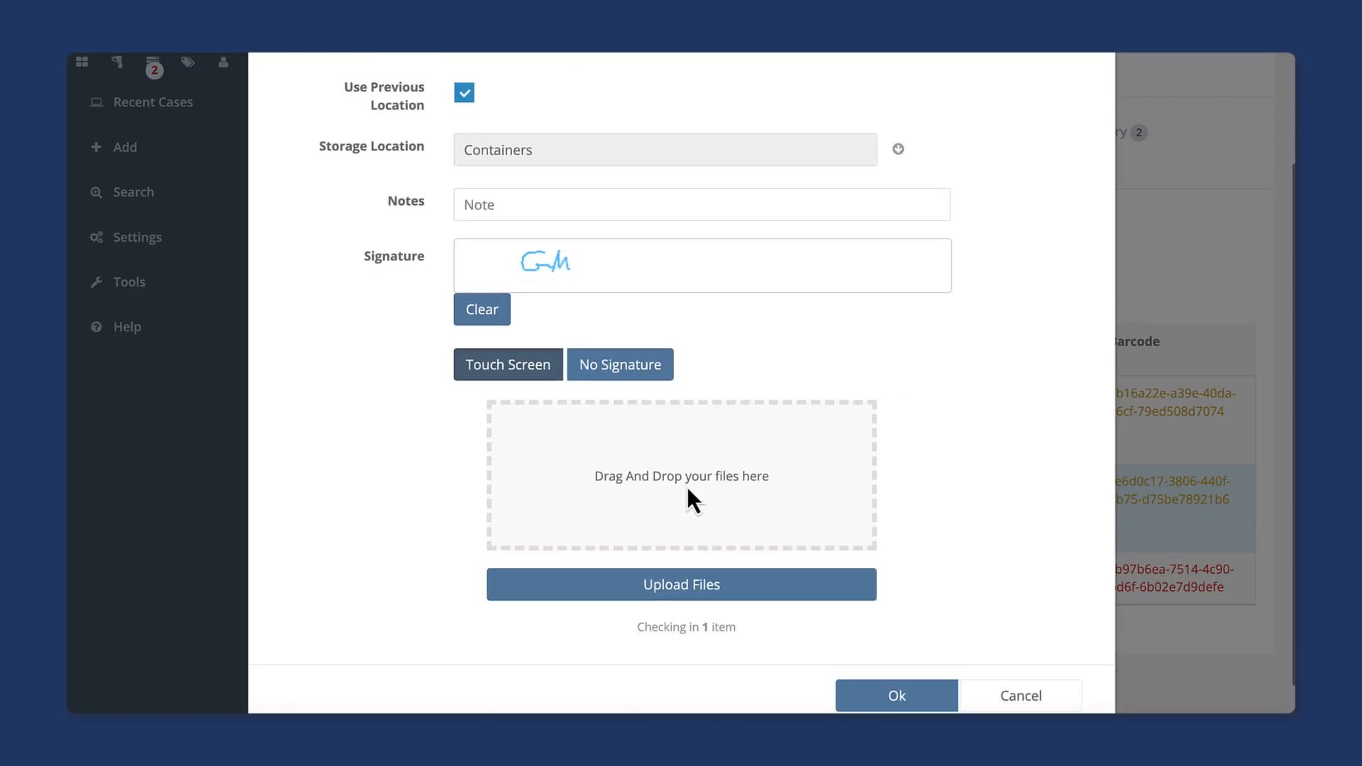
scroll(686, 486, "down", 1)
left_click(921, 659)
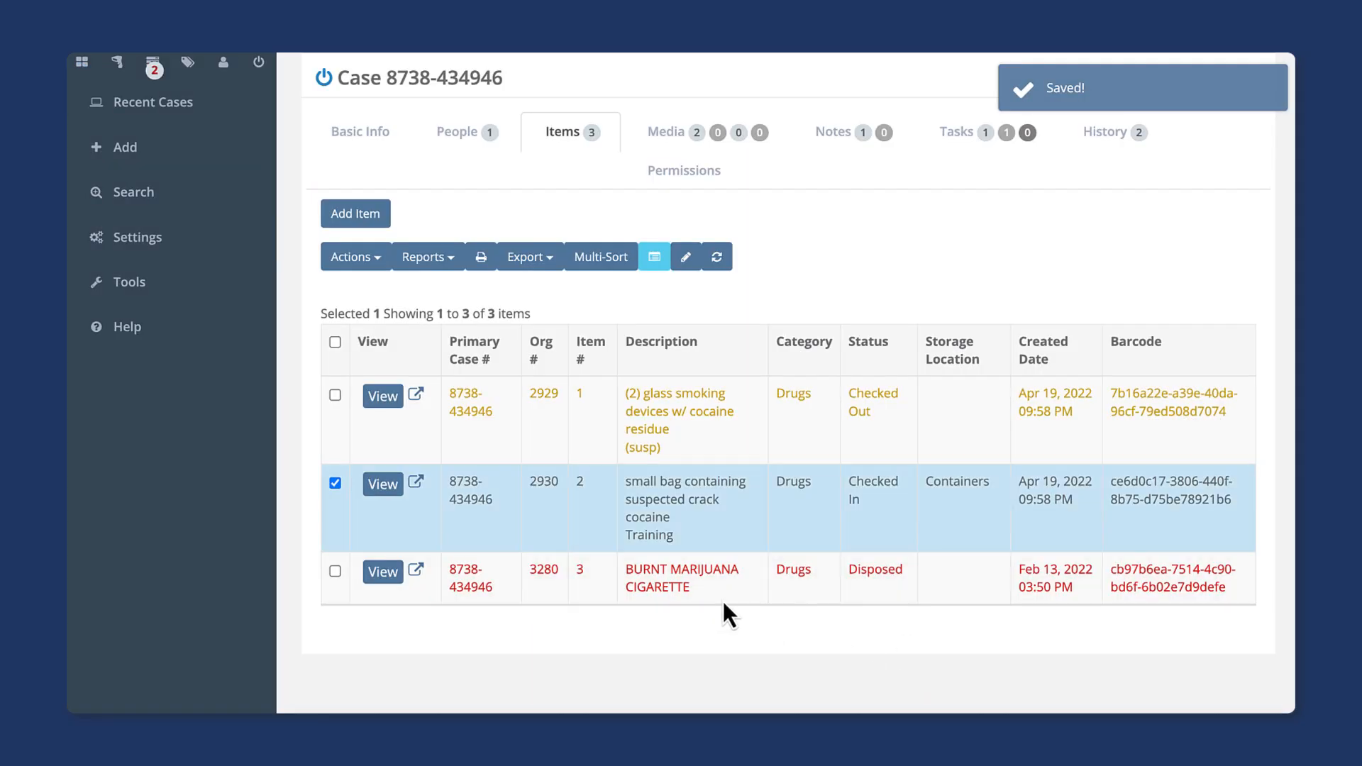
Reselect item 2 in the case's item list and start moving it to the Safe storage location.
left_click(335, 487)
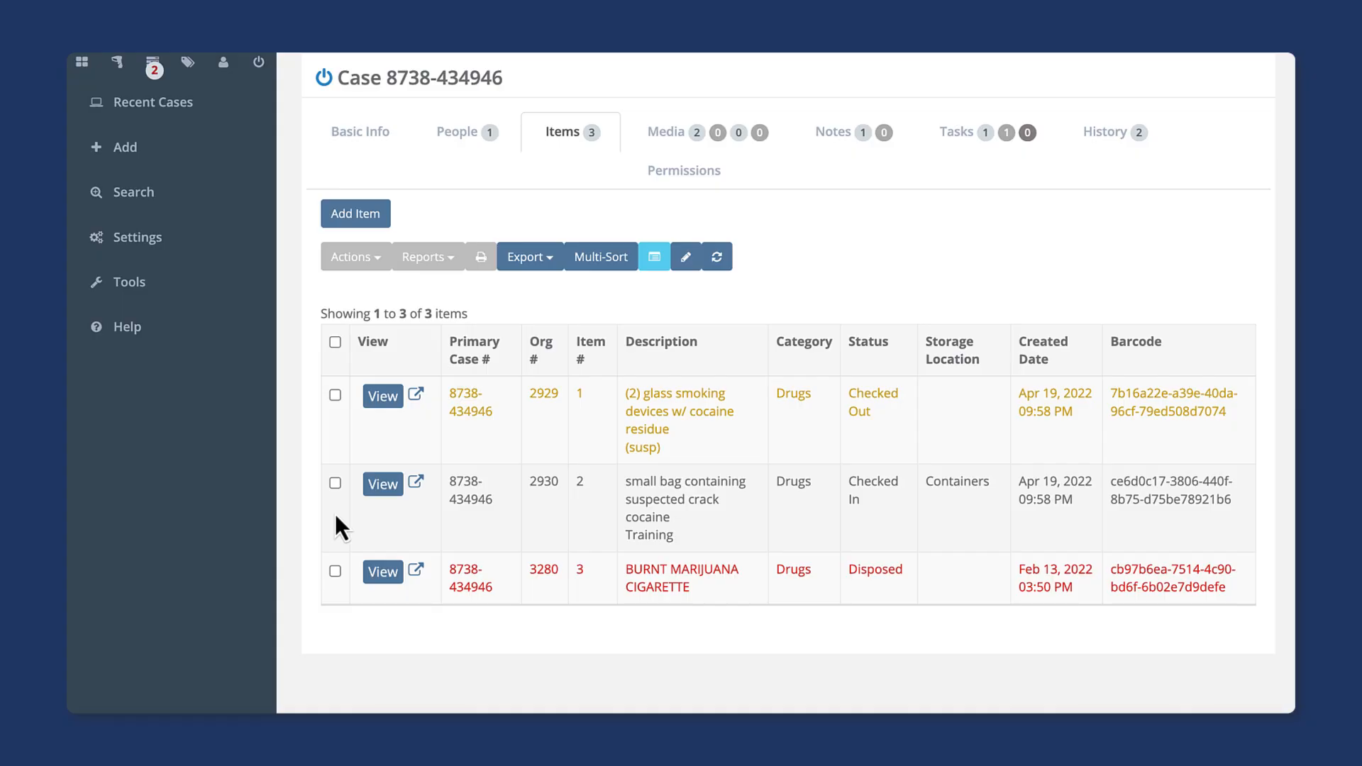
left_click(334, 483)
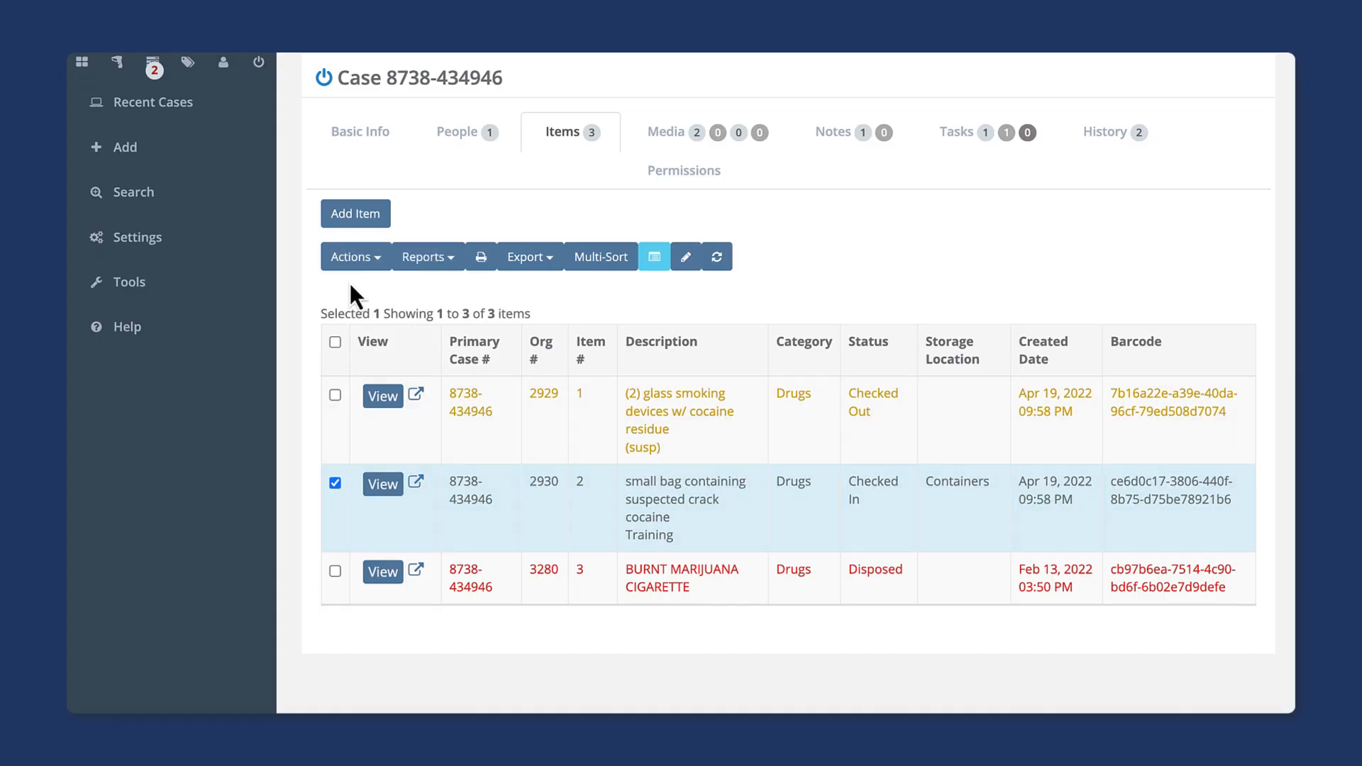
left_click(353, 259)
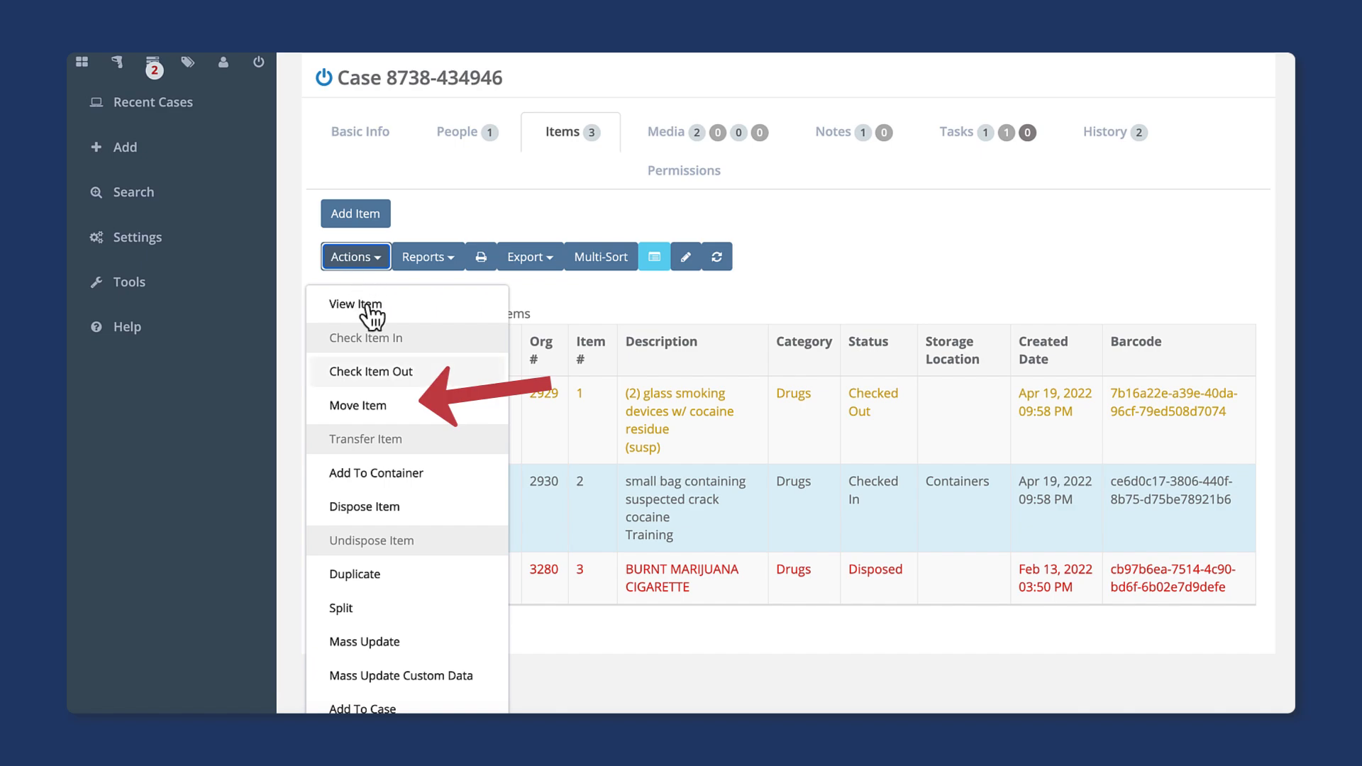
left_click(401, 408)
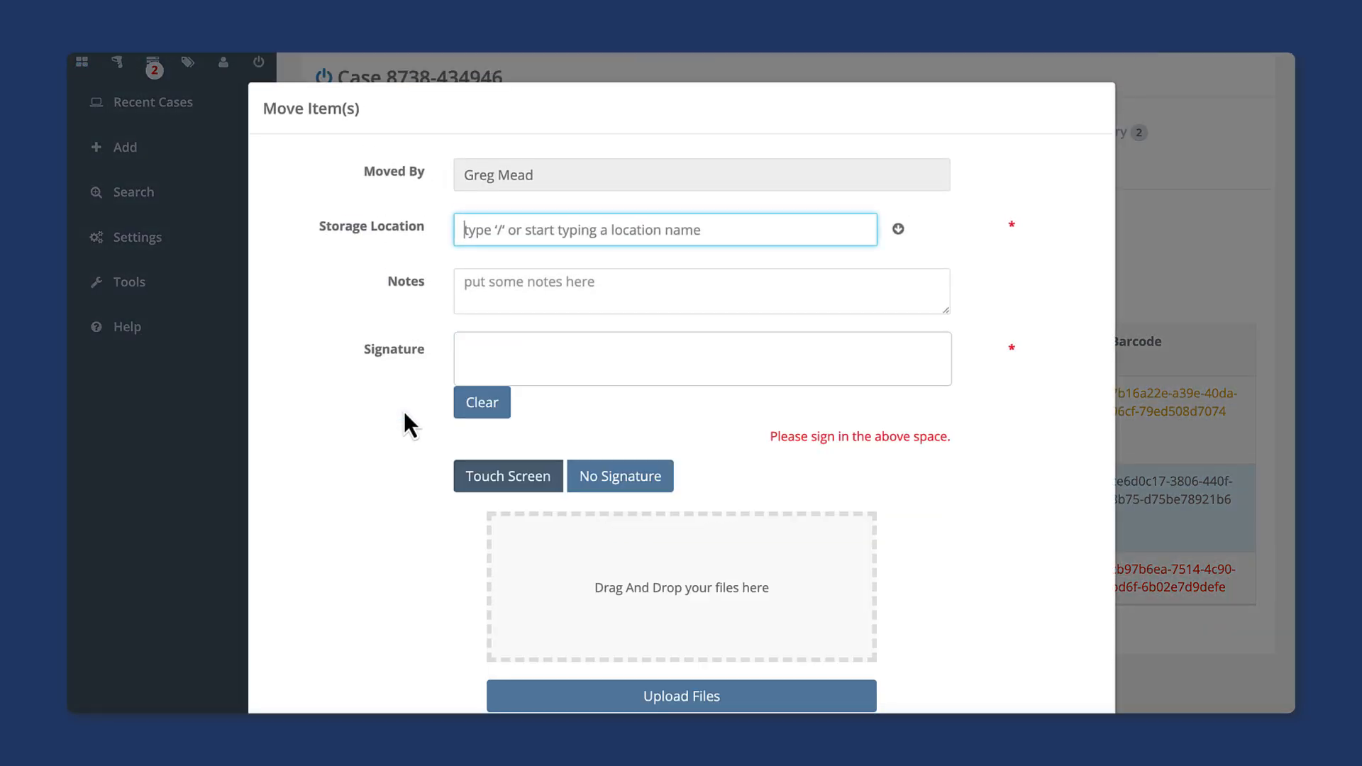
type("/")
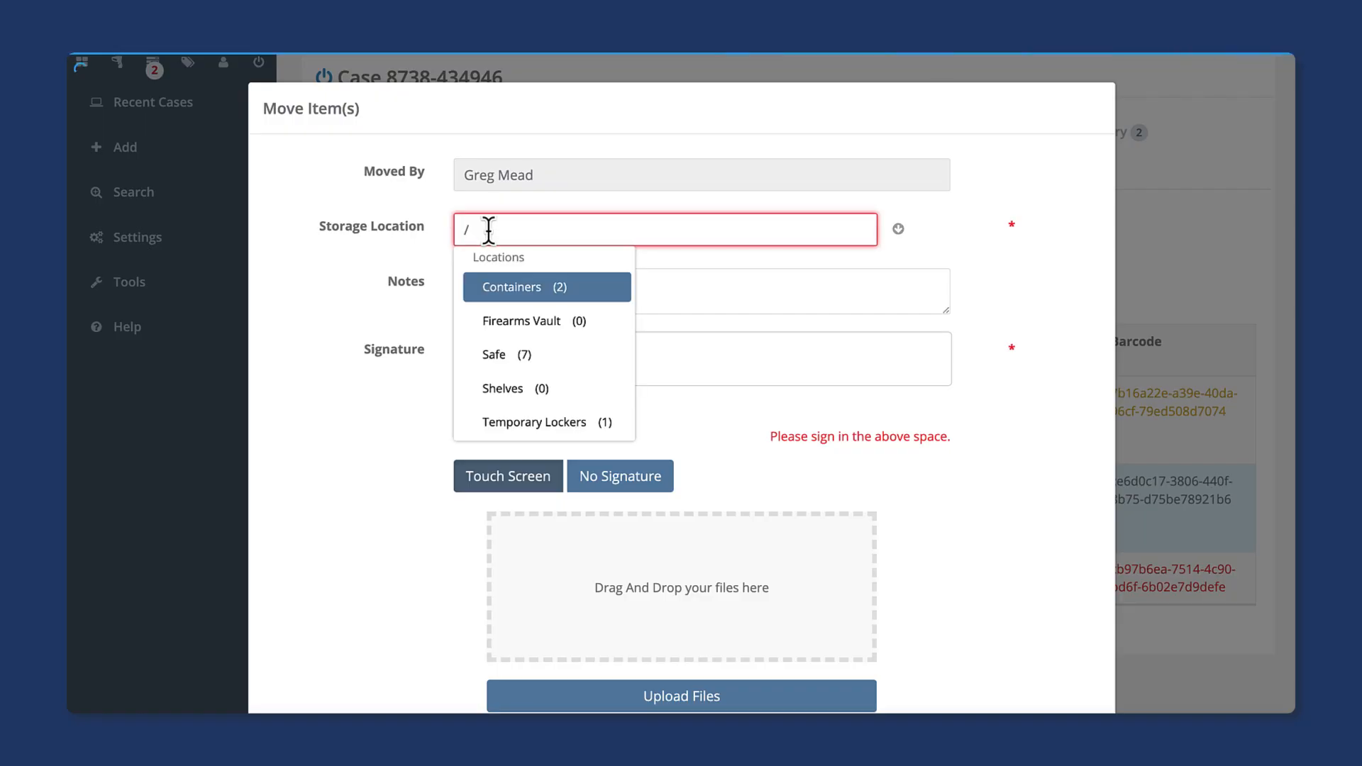
left_click(539, 363)
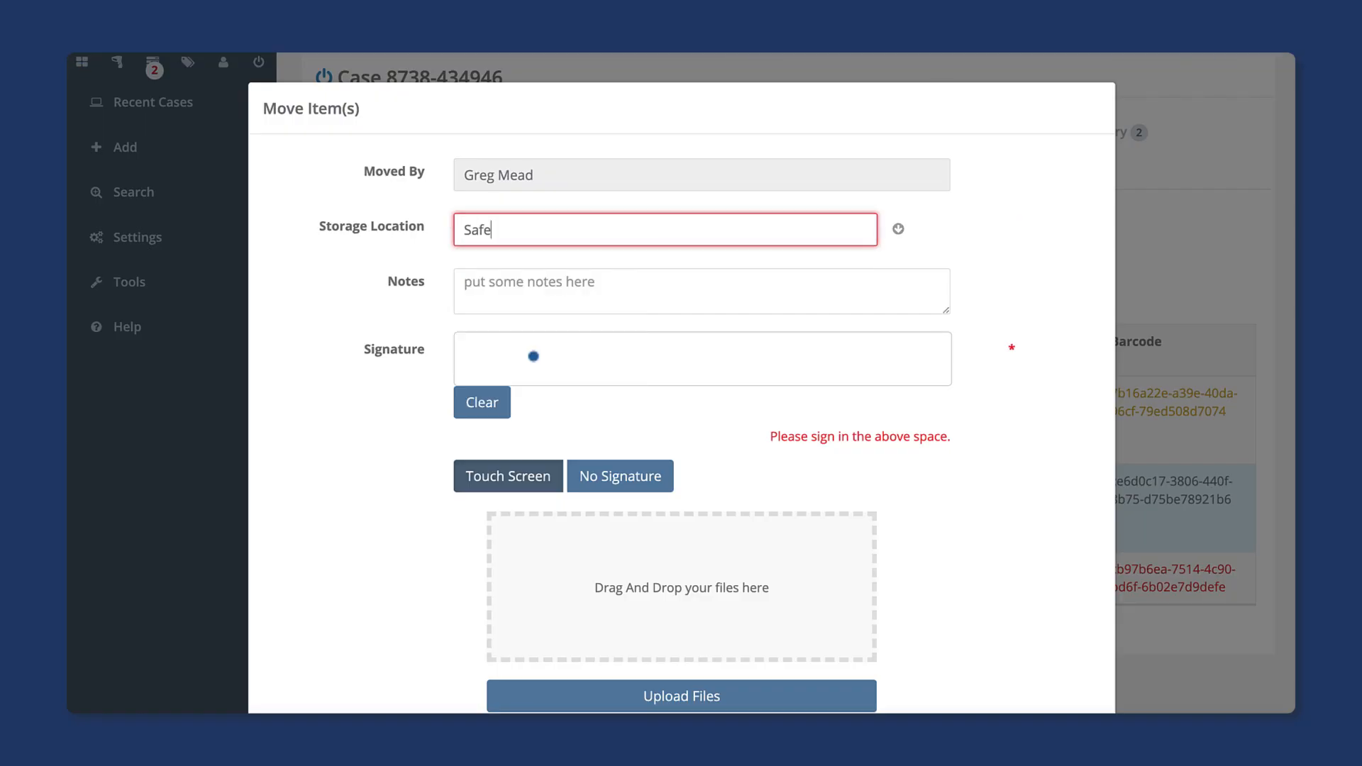
Sign the move form with handwritten initials and submit it, leaving the notes empty.
left_click_drag(548, 365, 581, 362)
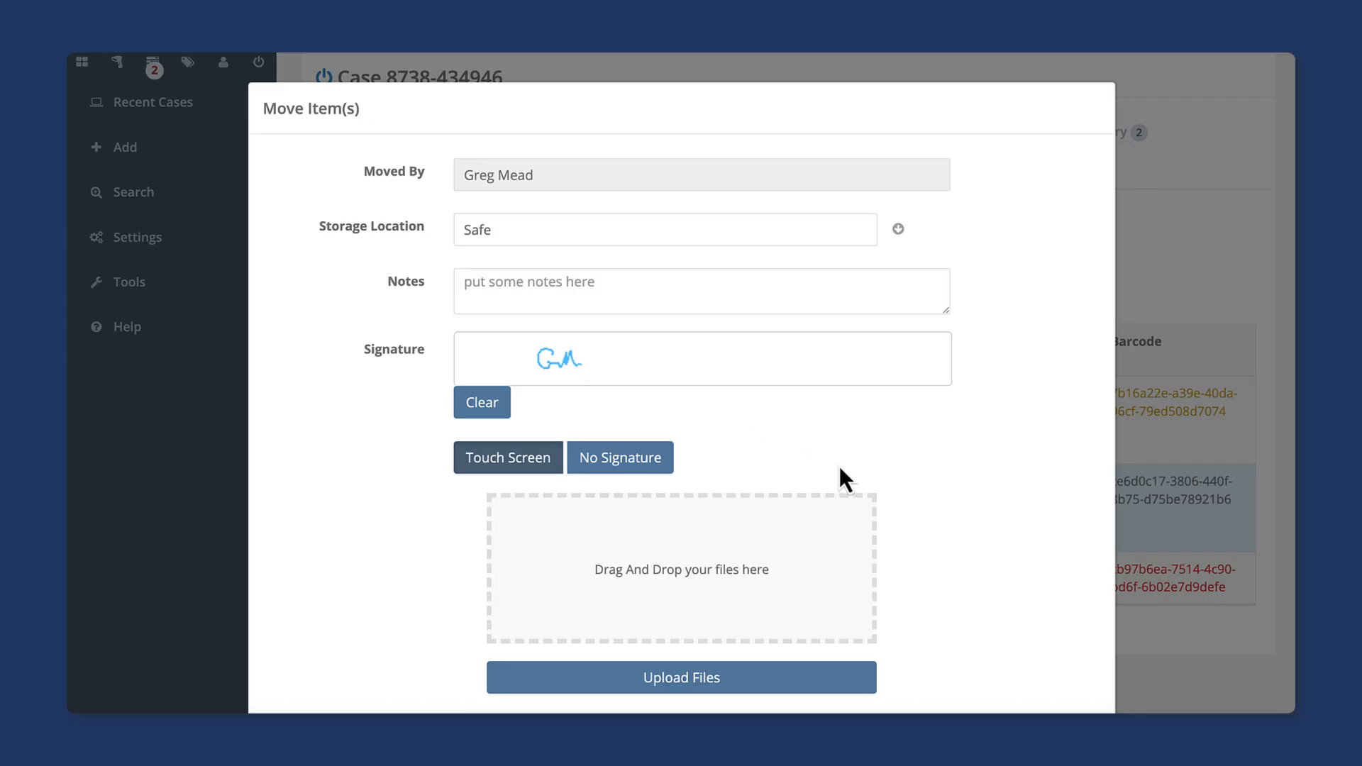
scroll(841, 468, "down", 2)
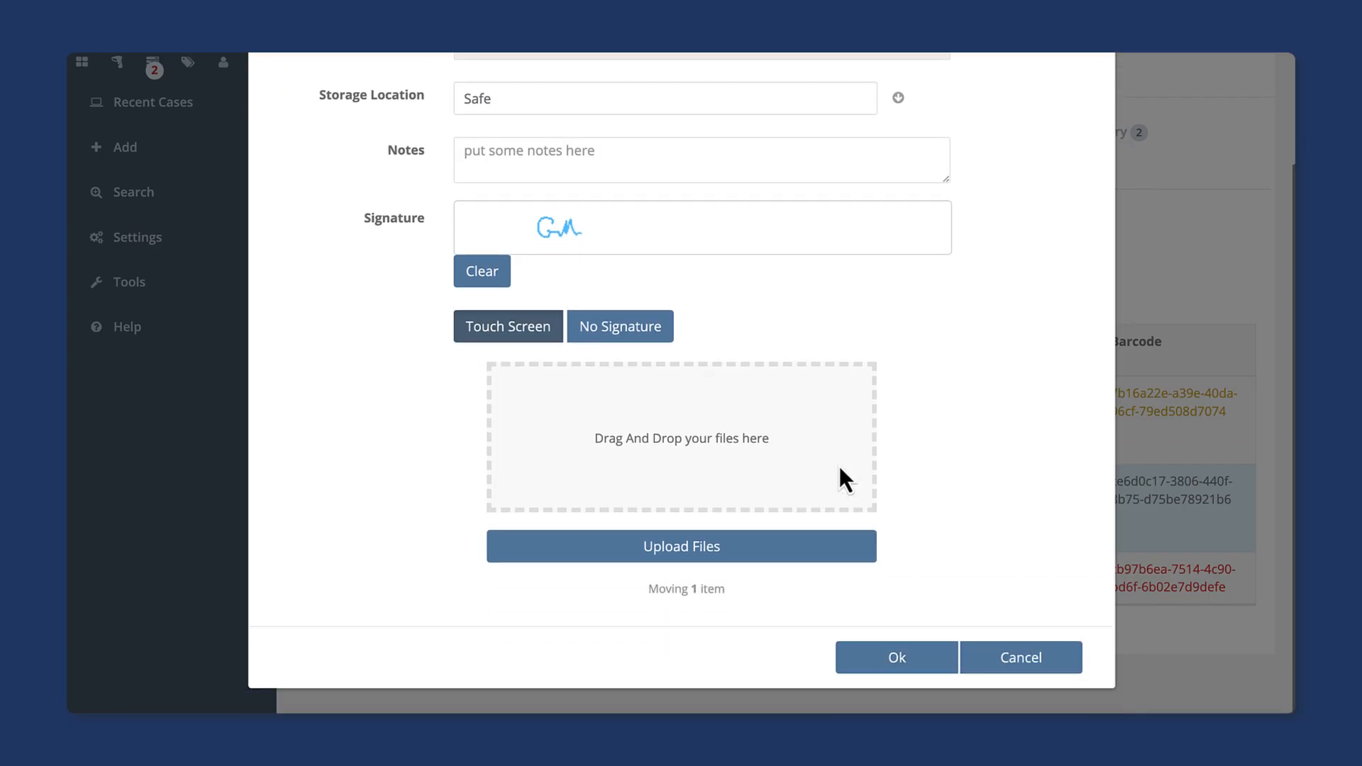
left_click(935, 670)
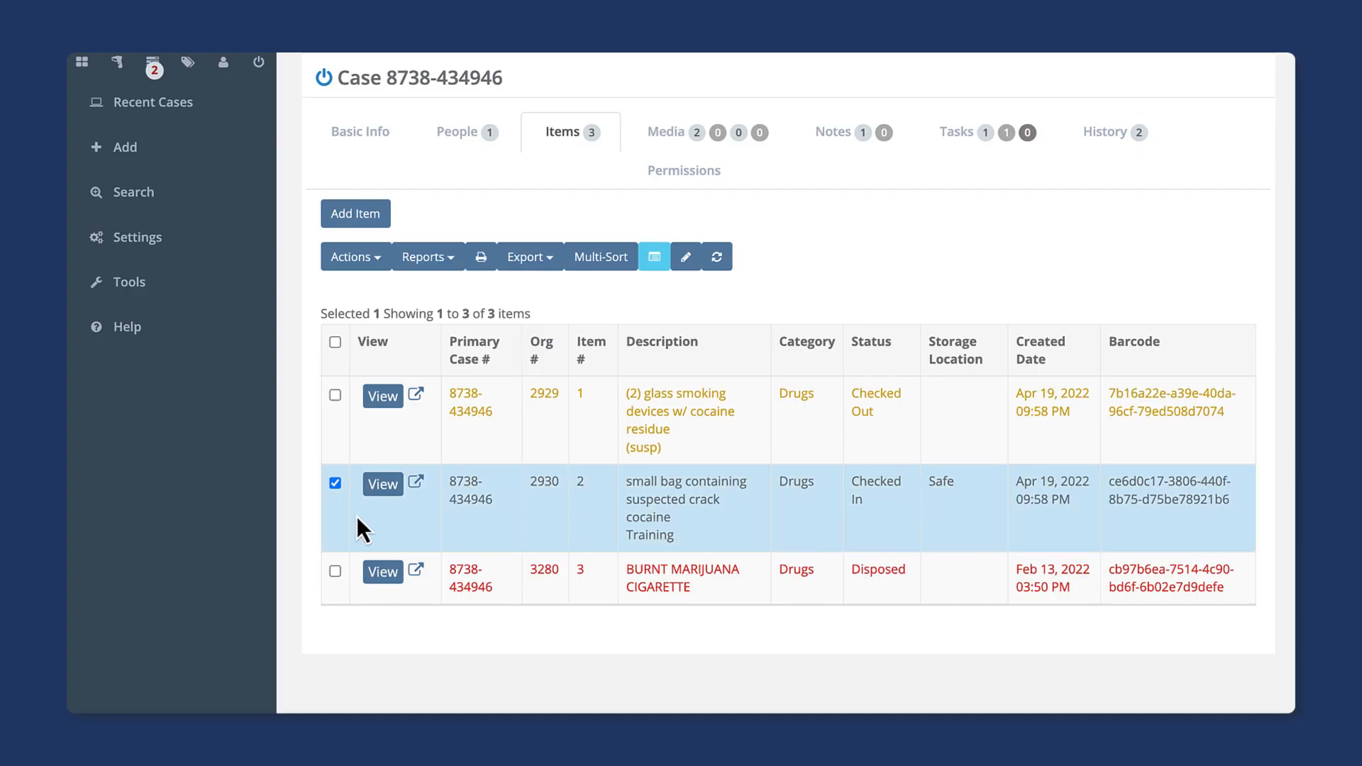
Start the disposal of item 2 and set the disposal method to Destroyed.
left_click(359, 258)
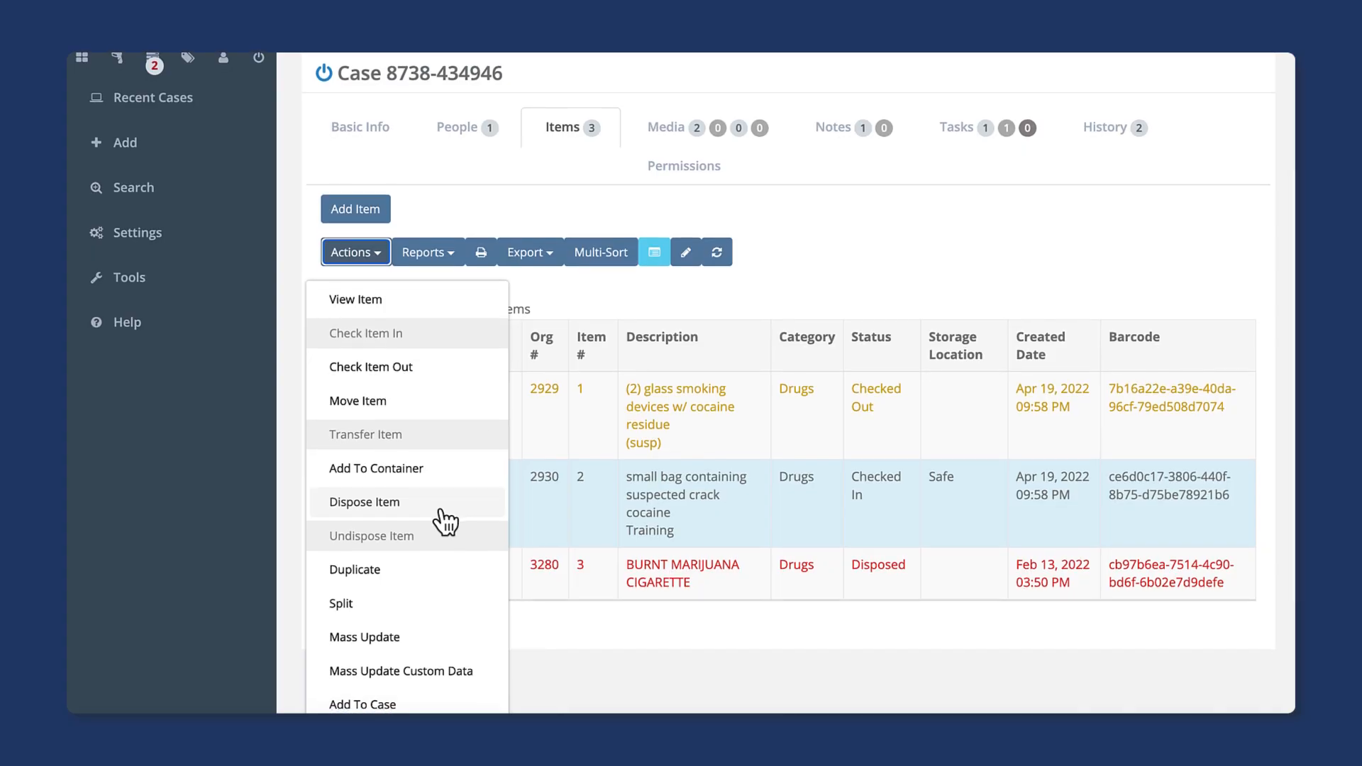
left_click(440, 509)
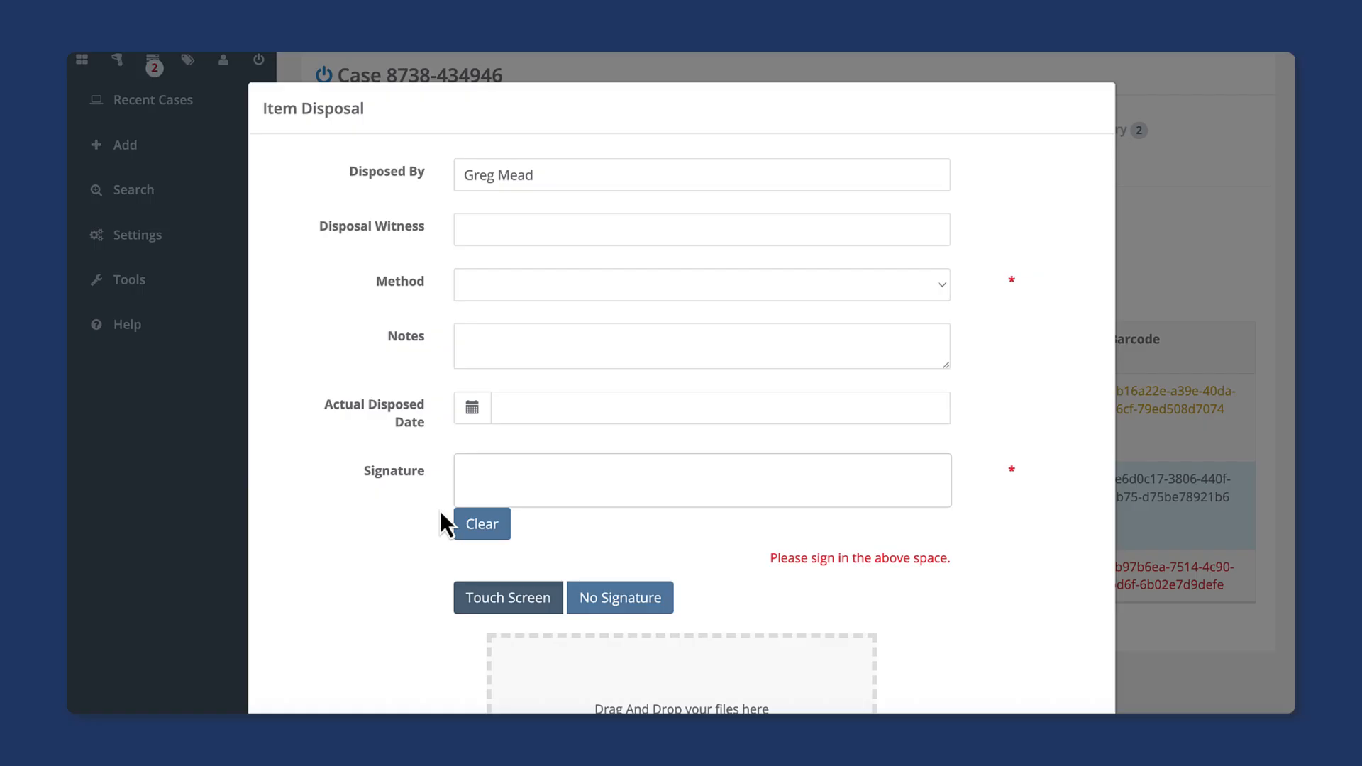
left_click(559, 291)
key("Down")
key("Down")
key("Down")
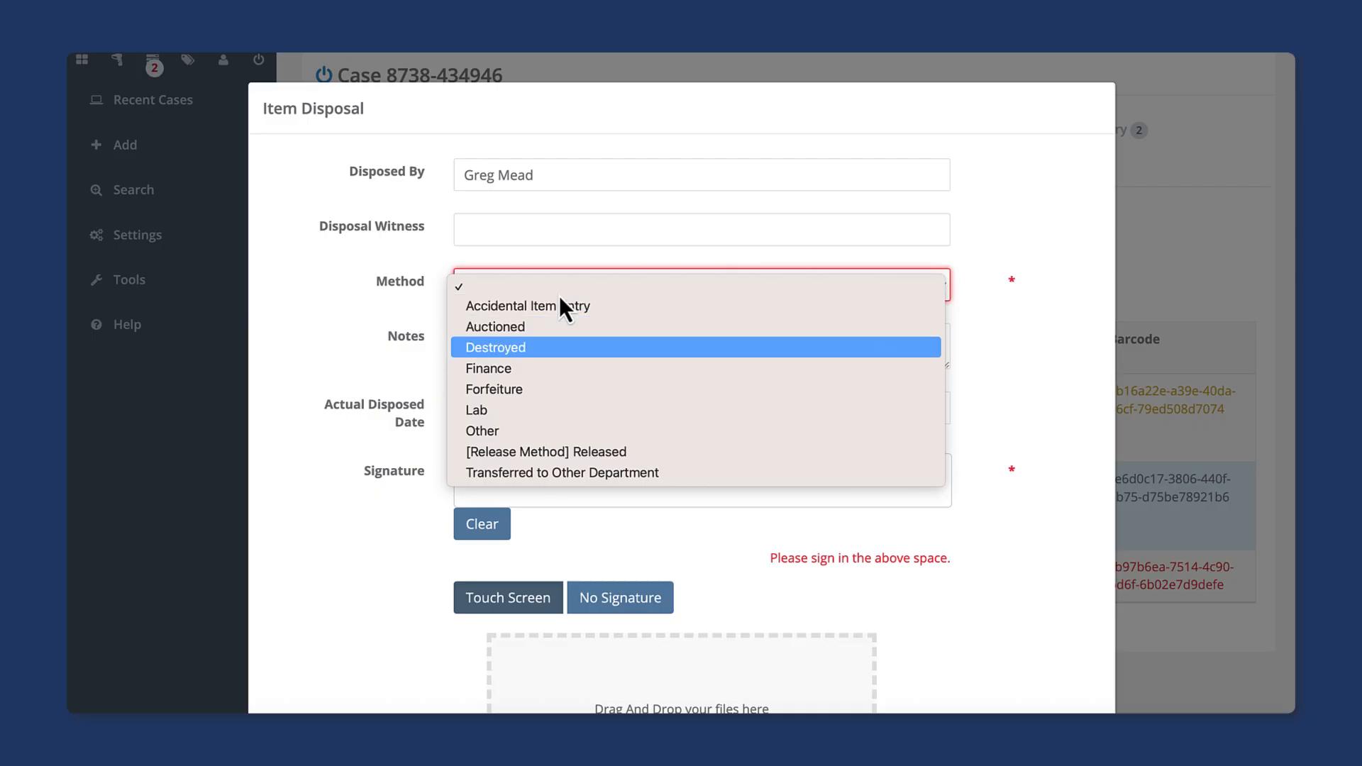
left_click(551, 349)
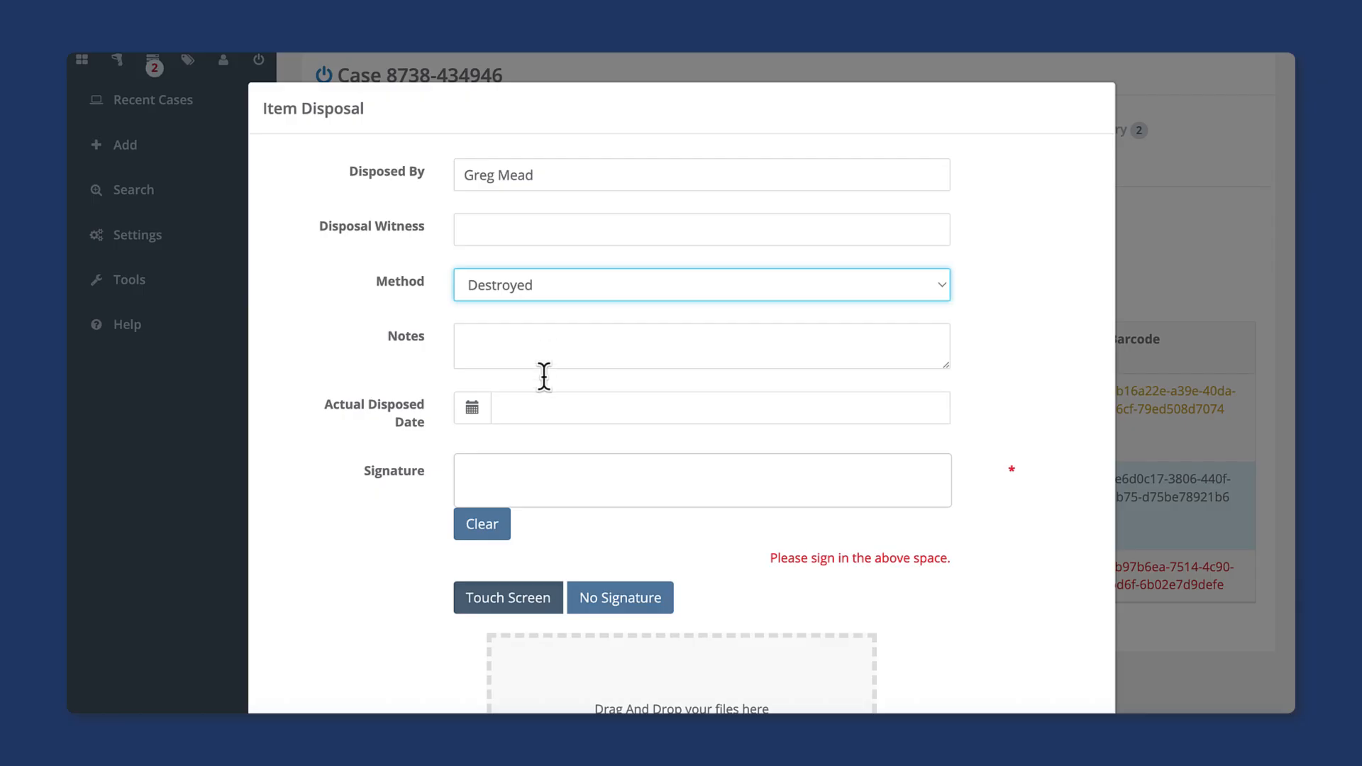
Sign the disposal form with handwritten initials and submit it, leaving the actual disposed date empty.
left_click(535, 409)
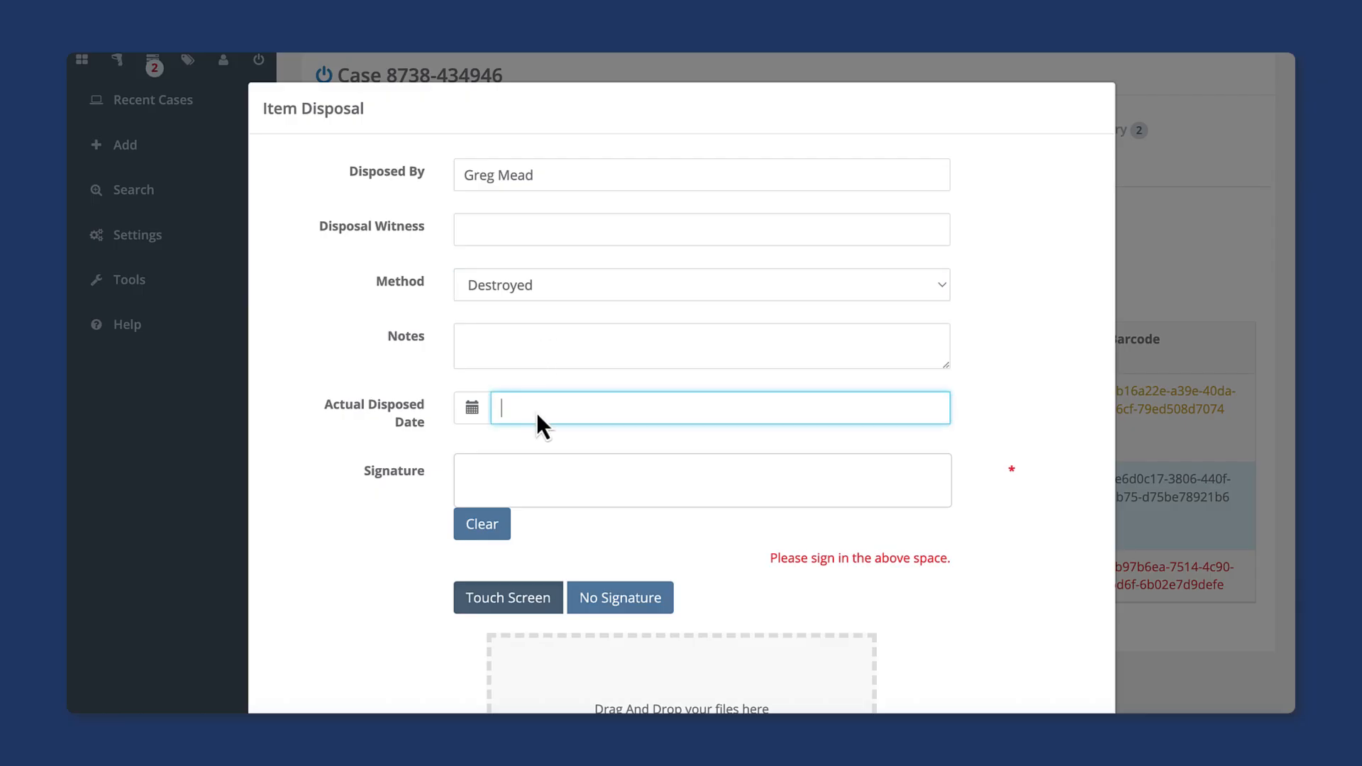
left_click(509, 469)
mouse_move(510, 469)
left_mouse_down()
mouse_move(498, 500)
mouse_move(557, 498)
mouse_move(575, 471)
mouse_move(592, 495)
left_mouse_up()
scroll(777, 544, "down", 3)
scroll(777, 545, "down", 1)
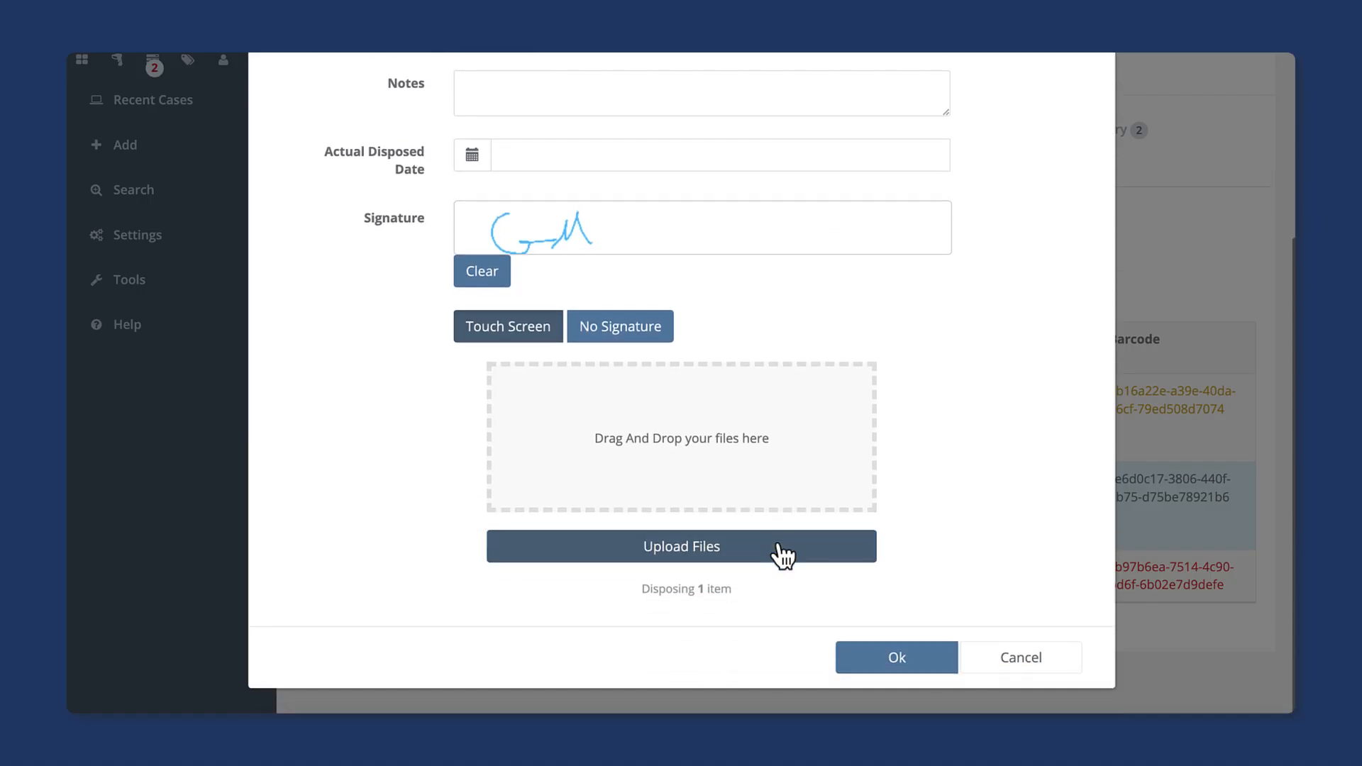
left_click(932, 667)
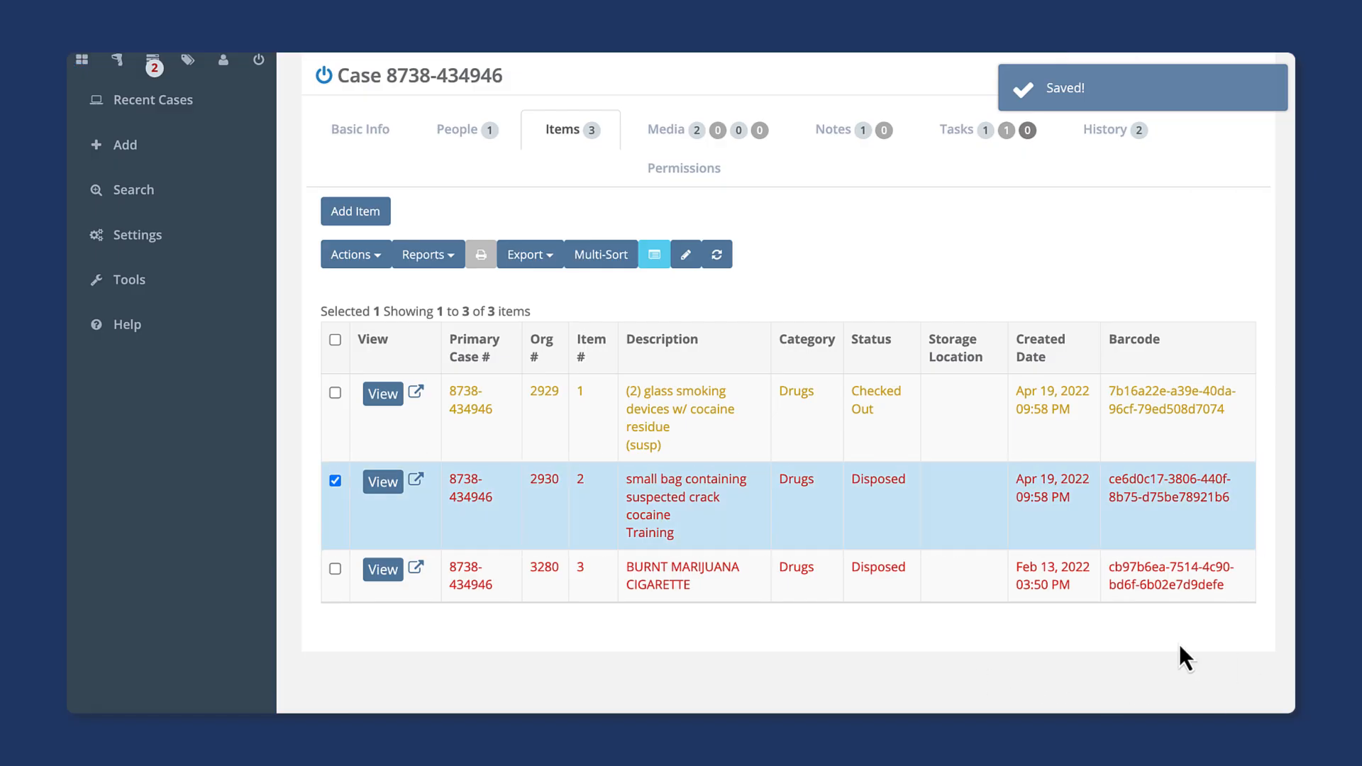
Deselect item 2, open its record and examine its chain of custody and its history.
left_click(335, 482)
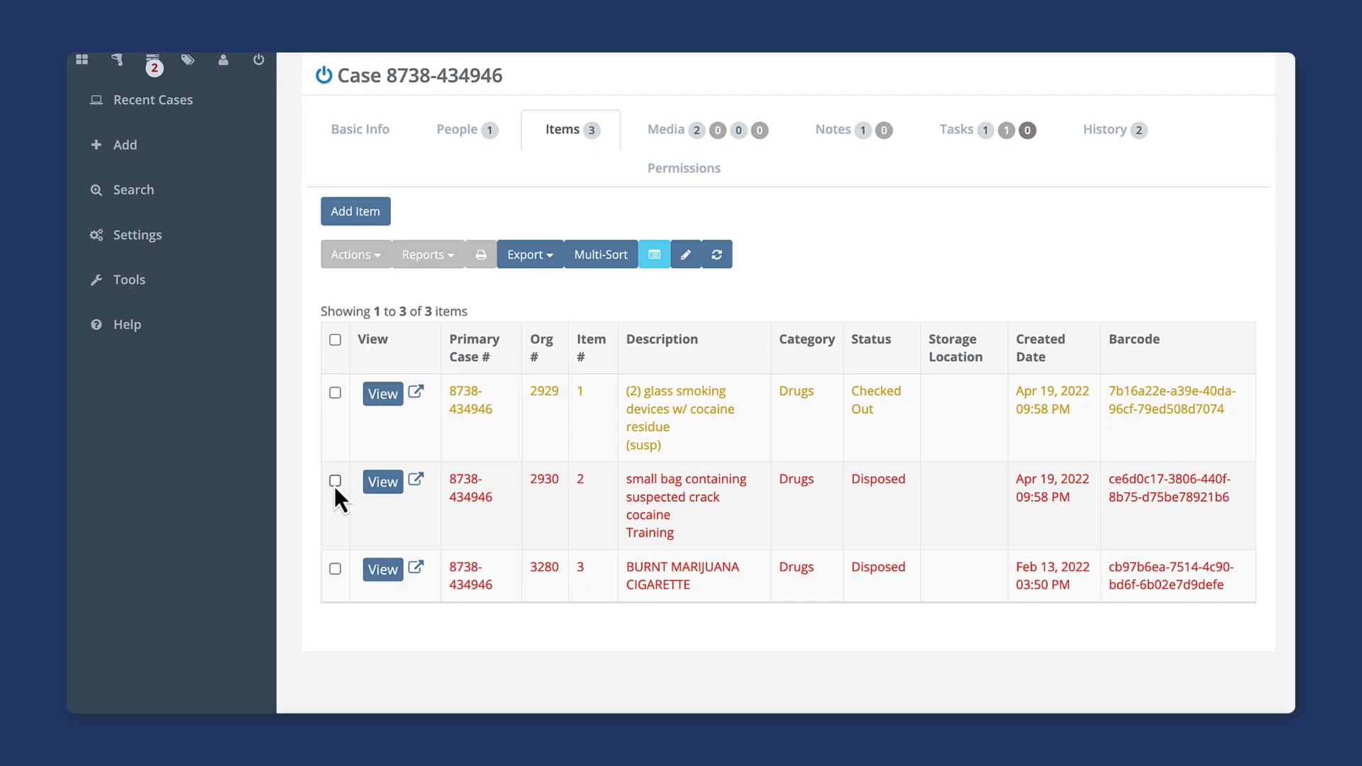
left_click(386, 491)
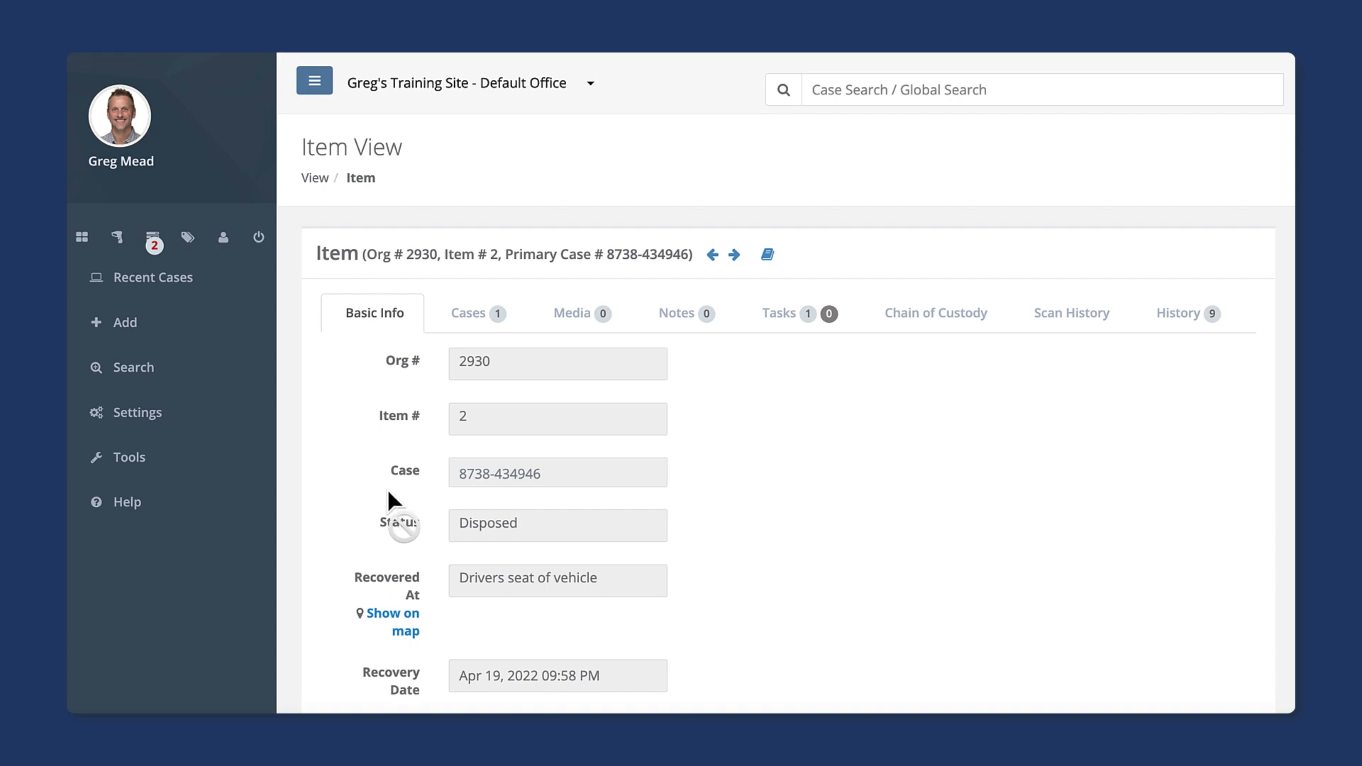
left_click(916, 323)
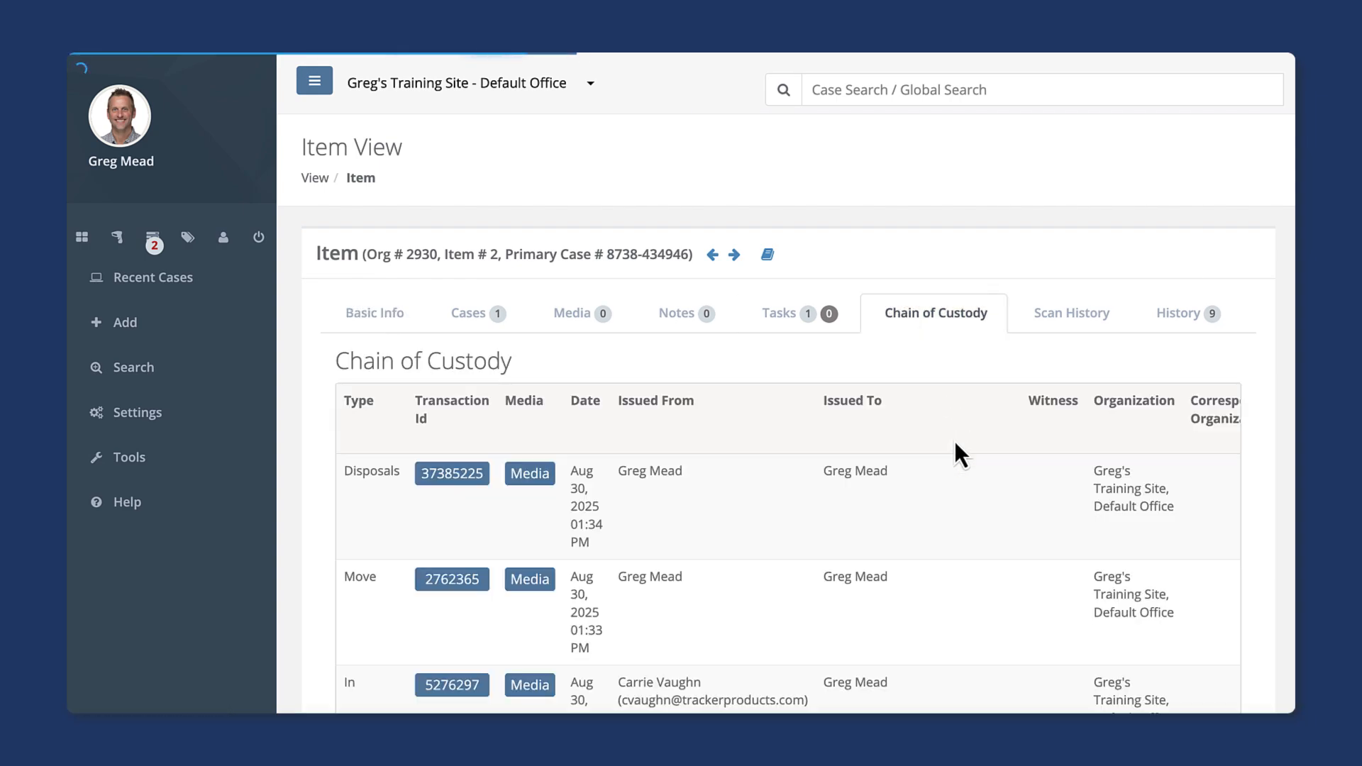
scroll(974, 501, "down", 2)
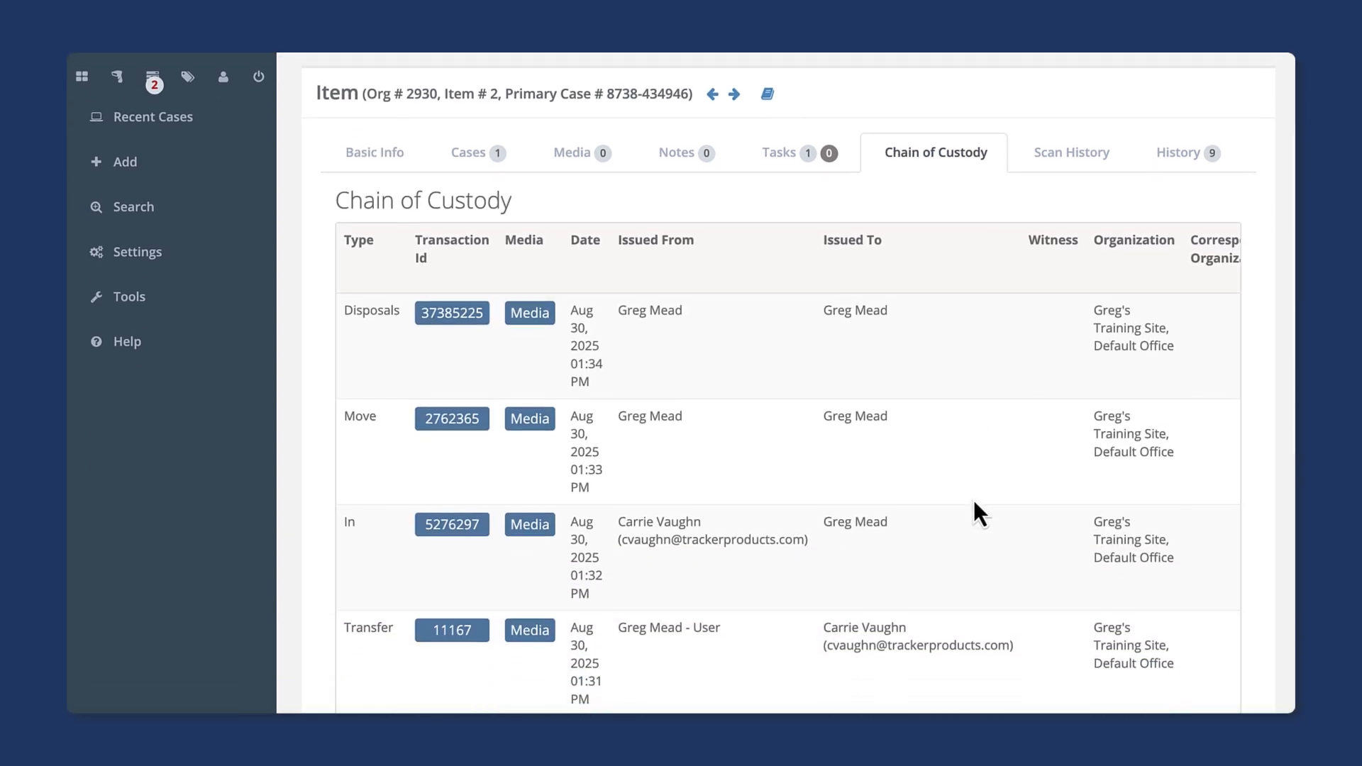
left_click(1184, 154)
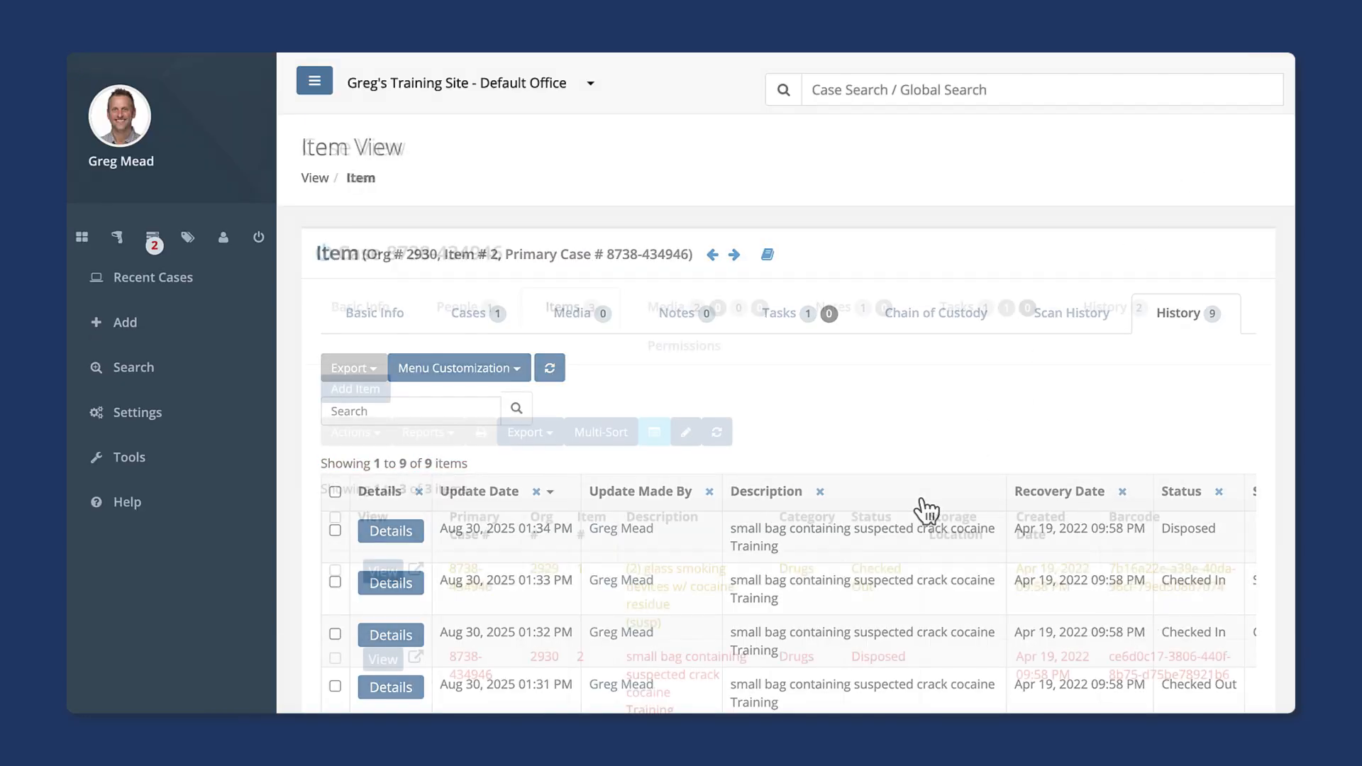
scroll(921, 504, "down", 1)
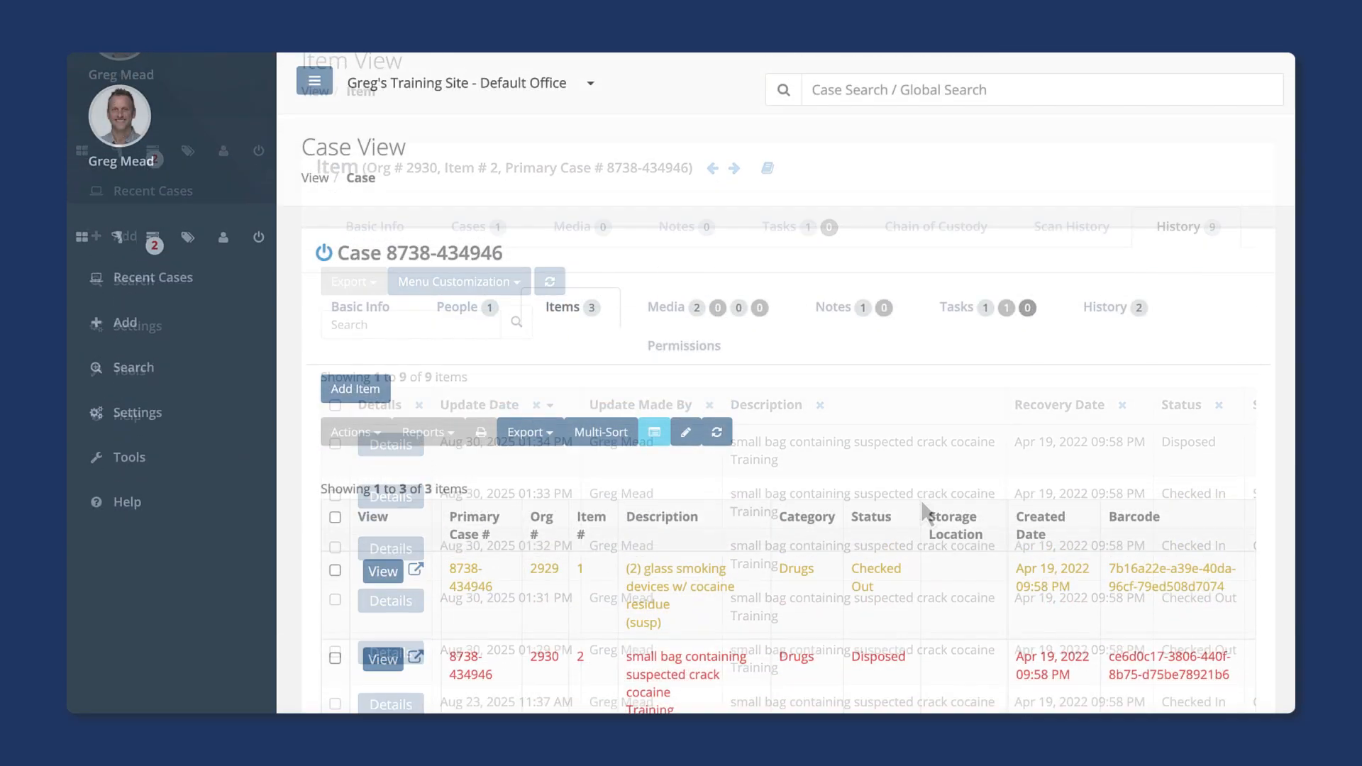